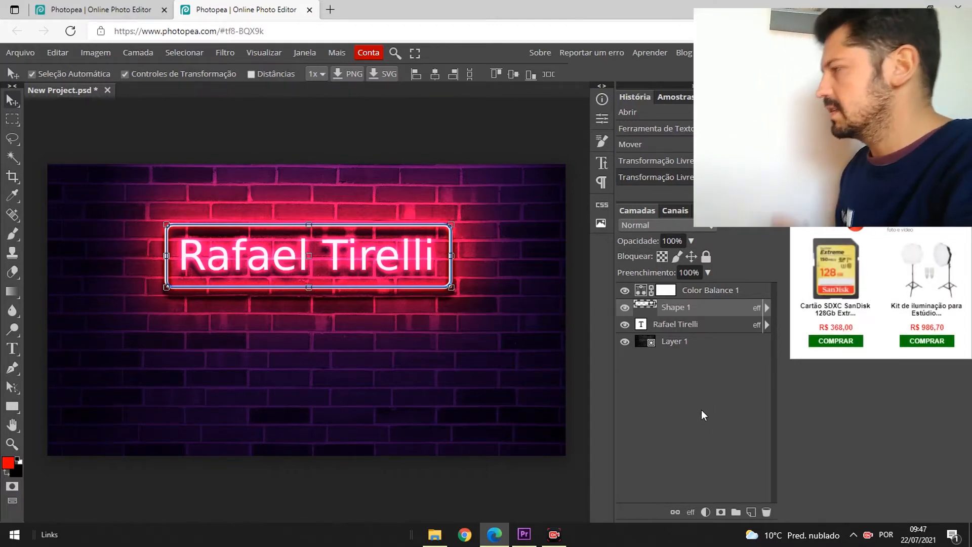
- Toggle the layers' visibility one by one to compare each layer's contribution, ending with the brick background hidden
{"action": "left_click", "coordinate": [626, 326]}
{"action": "left_click", "coordinate": [626, 308]}
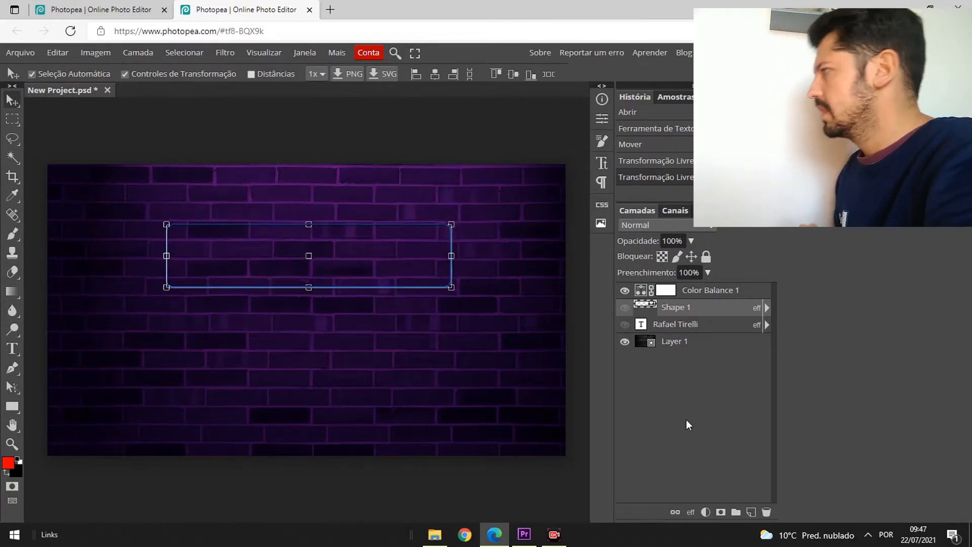
{"action": "left_click", "coordinate": [625, 291]}
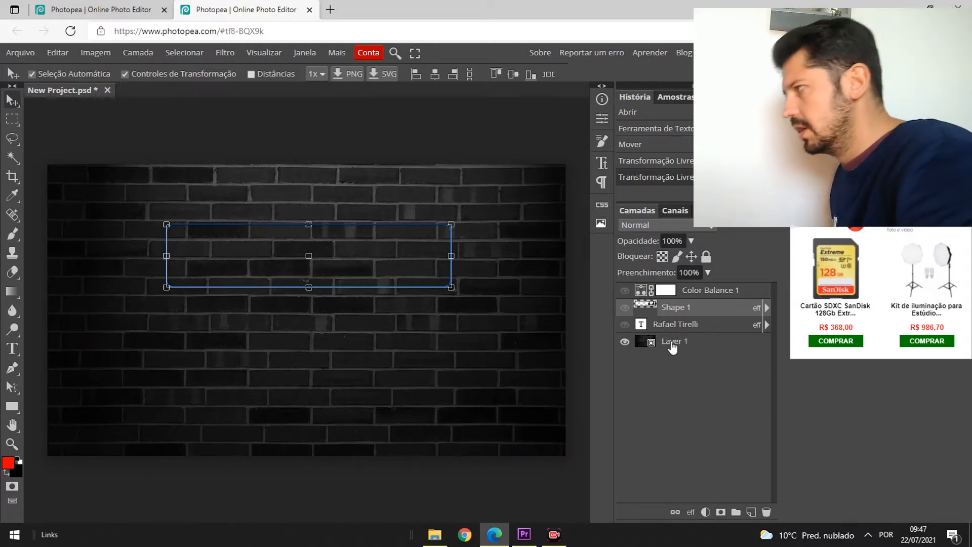
{"action": "left_click", "coordinate": [626, 290]}
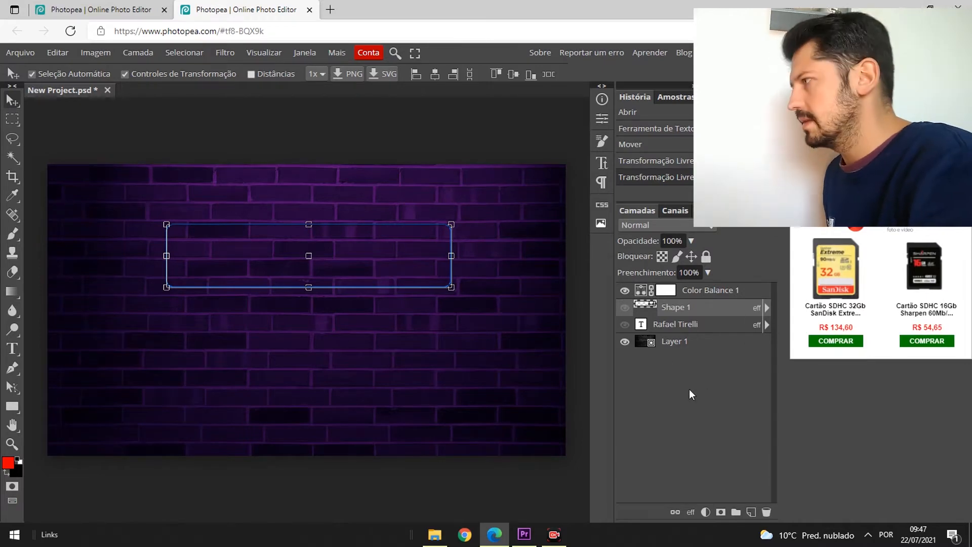
{"action": "left_click", "coordinate": [626, 308]}
{"action": "left_click", "coordinate": [626, 325]}
{"action": "left_click", "coordinate": [625, 341]}
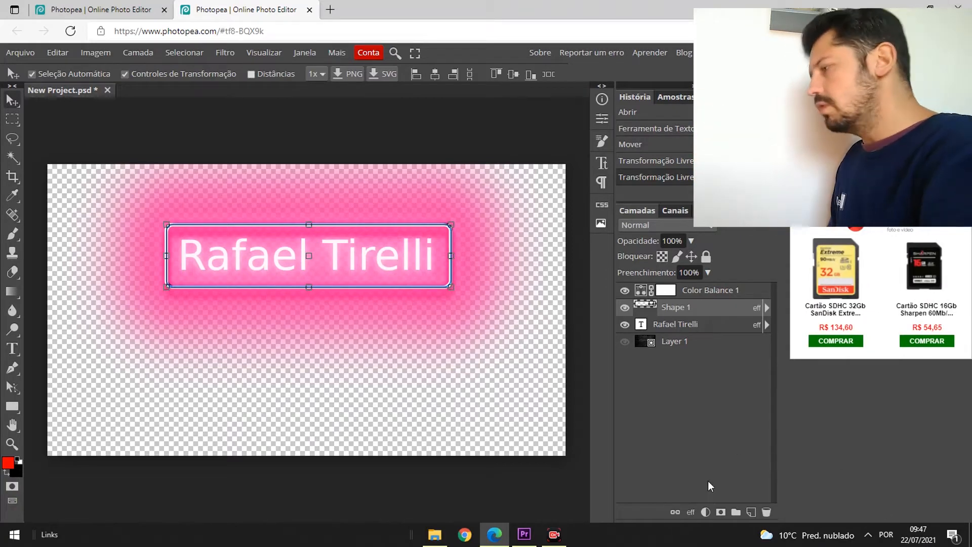
- Switch to Premiere Pro, enlarge the program monitor and move the playhead to about 00:21:01:16
{"action": "mouse_move", "coordinate": [525, 536]}
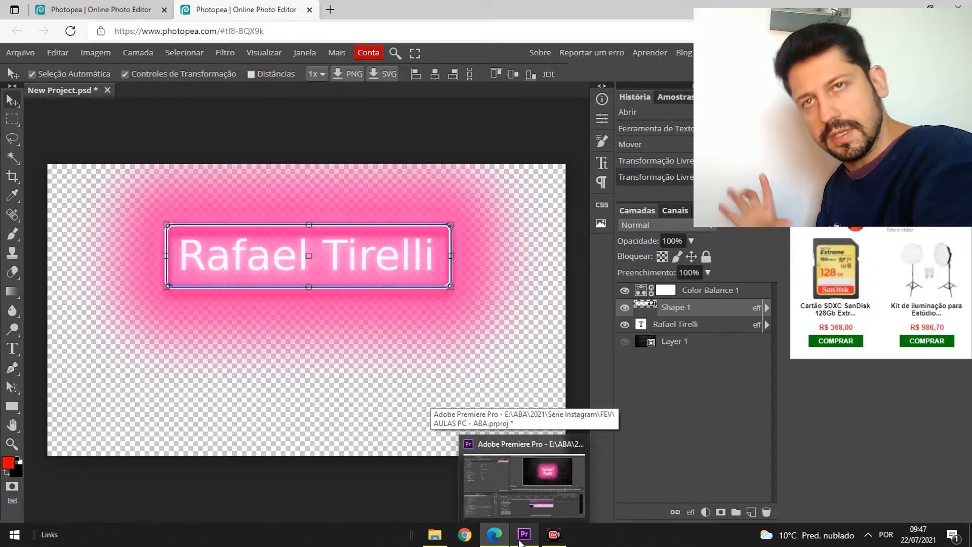
{"action": "left_click", "coordinate": [521, 538]}
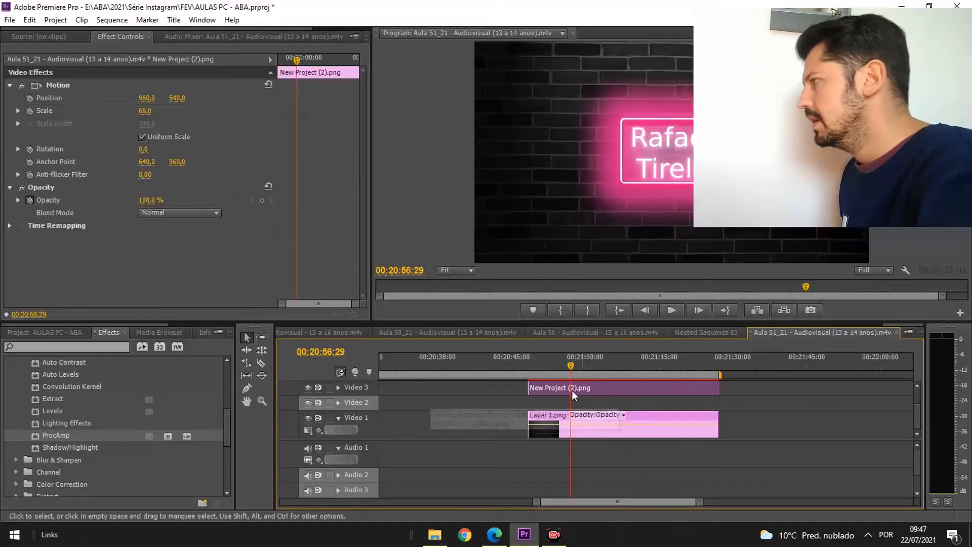
{"action": "left_click_drag", "start_coordinate": [372, 304], "coordinate": [278, 303]}
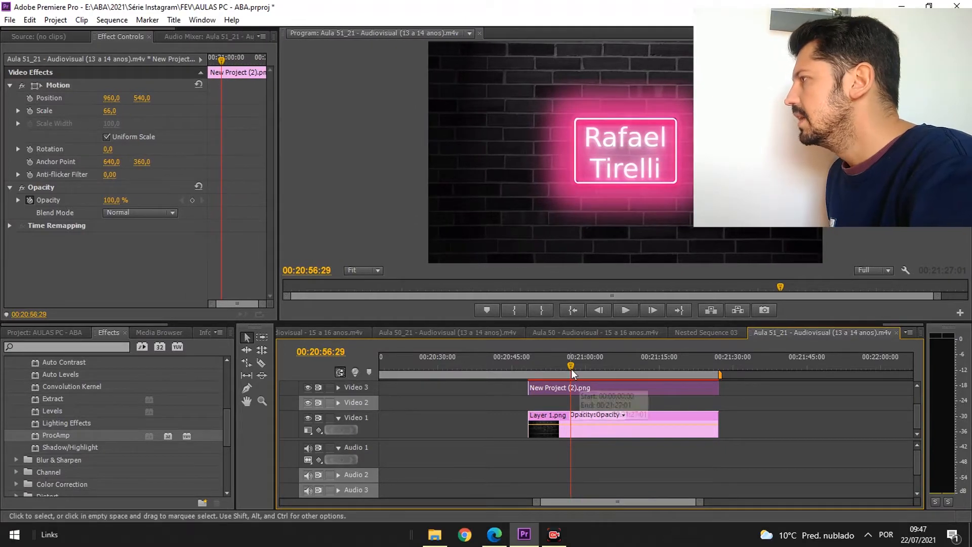
{"action": "left_click", "coordinate": [593, 370]}
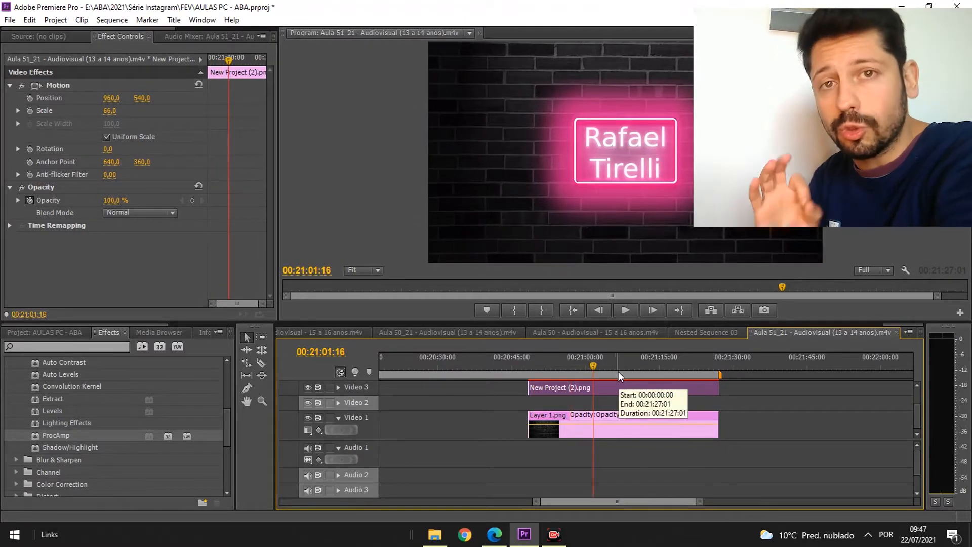
- Switch to Photopea to make the brick background layer visible again, then return to Premiere Pro
{"action": "left_click", "coordinate": [563, 535]}
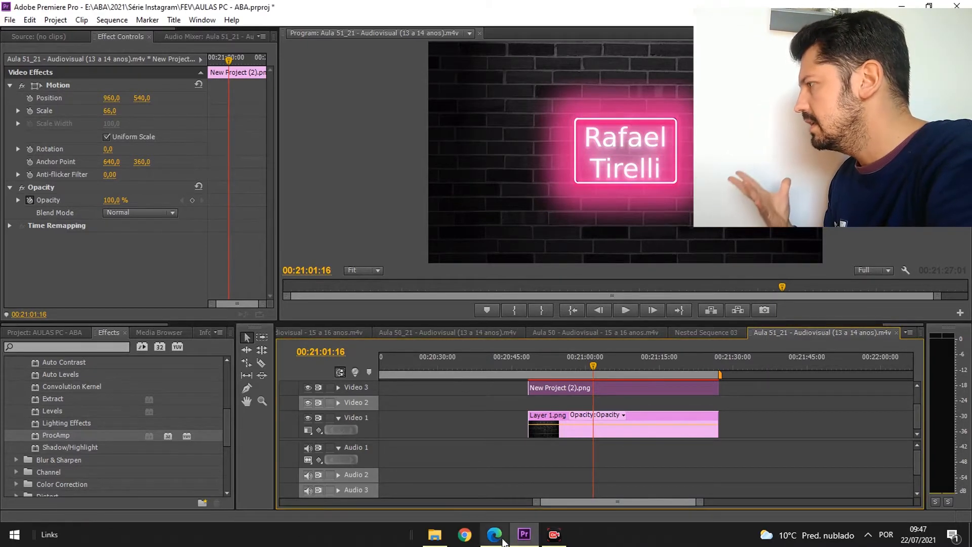
{"action": "left_click", "coordinate": [495, 535]}
{"action": "left_click", "coordinate": [626, 342]}
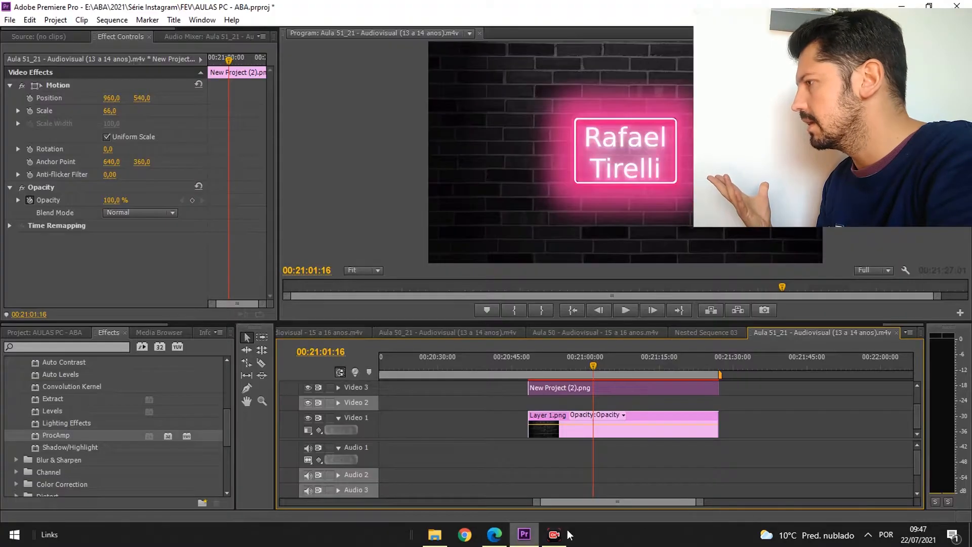
{"action": "left_click", "coordinate": [524, 534]}
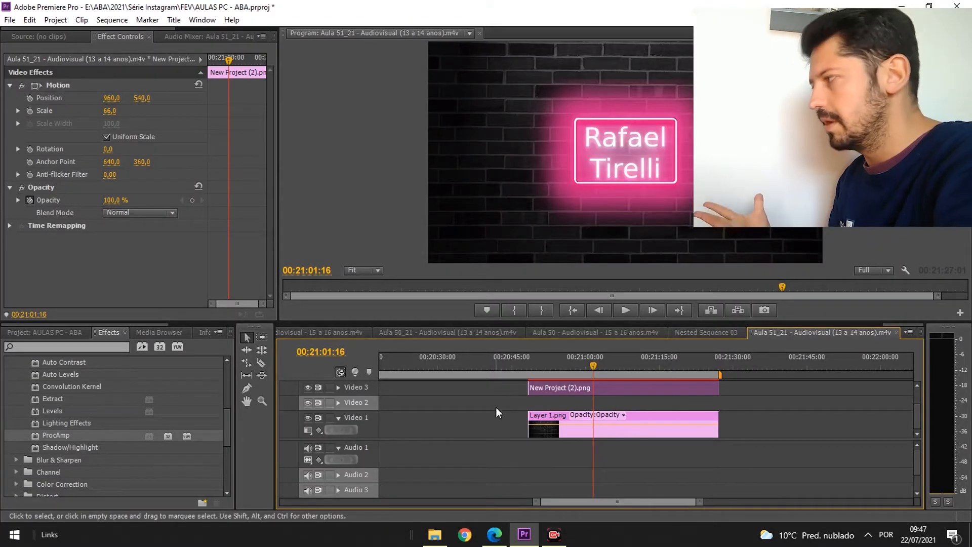
- Toggle the Video 3 and Video 1 track outputs to compare the neon overlay against the background, then deselect the clip
{"action": "left_click", "coordinate": [307, 388]}
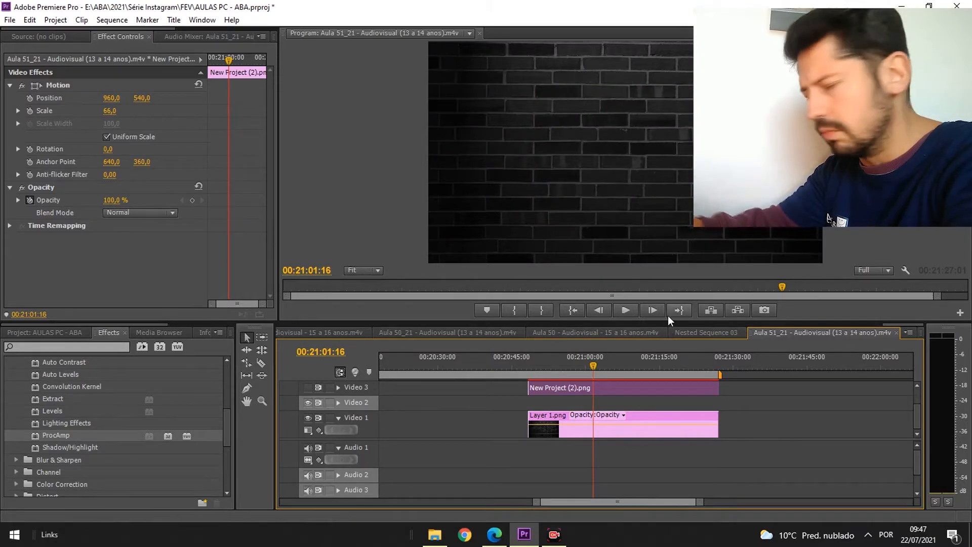
{"action": "left_click", "coordinate": [309, 388]}
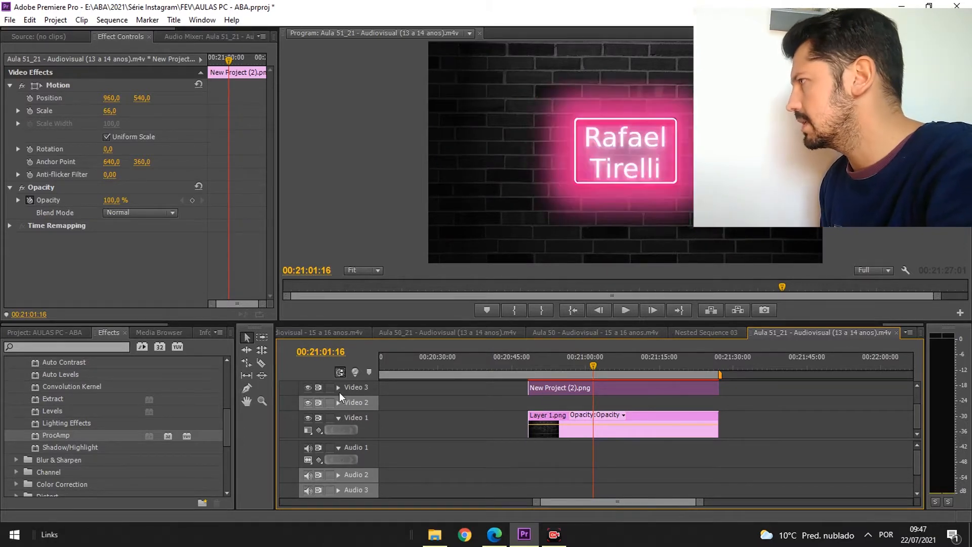
{"action": "left_click", "coordinate": [310, 417]}
{"action": "left_click", "coordinate": [310, 417]}
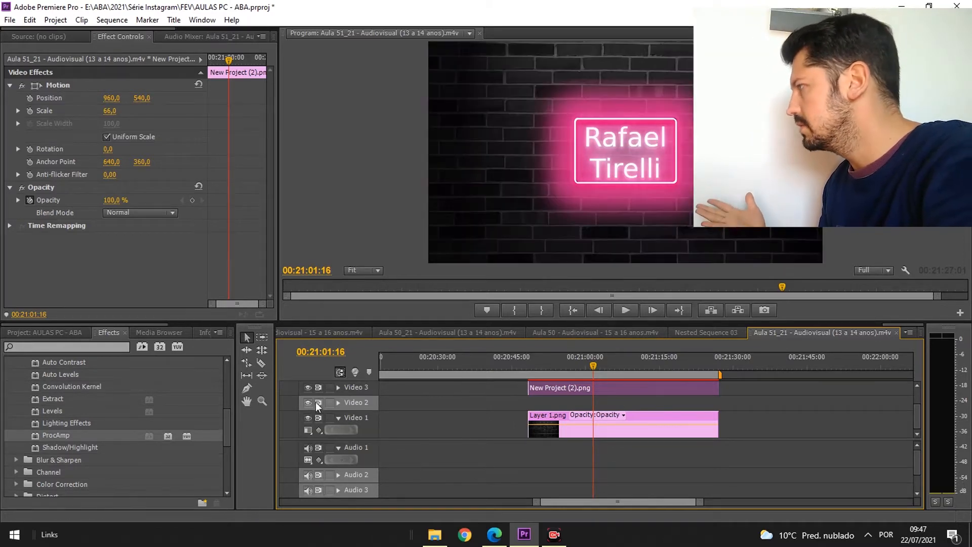
{"action": "left_click", "coordinate": [473, 430]}
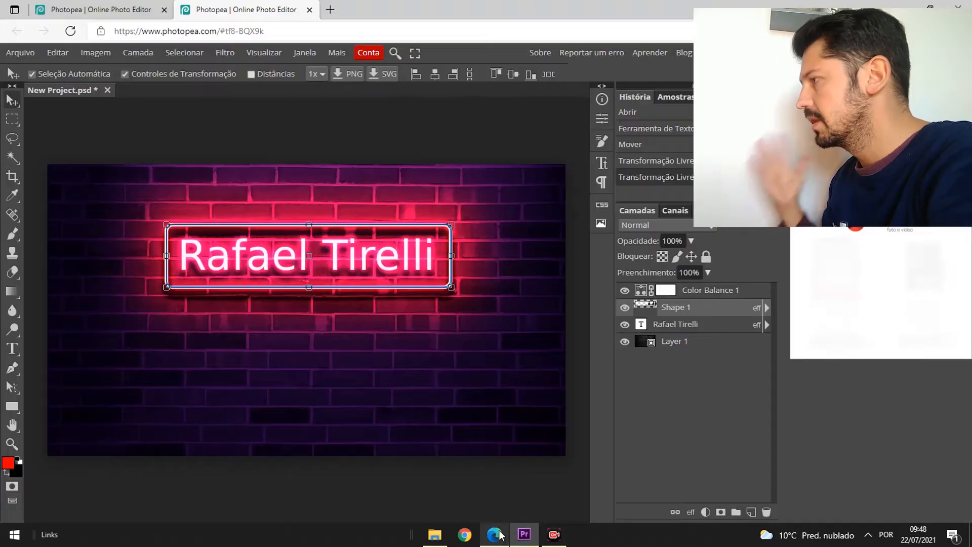
- Switch back to Photopea
{"action": "left_click", "coordinate": [495, 535]}
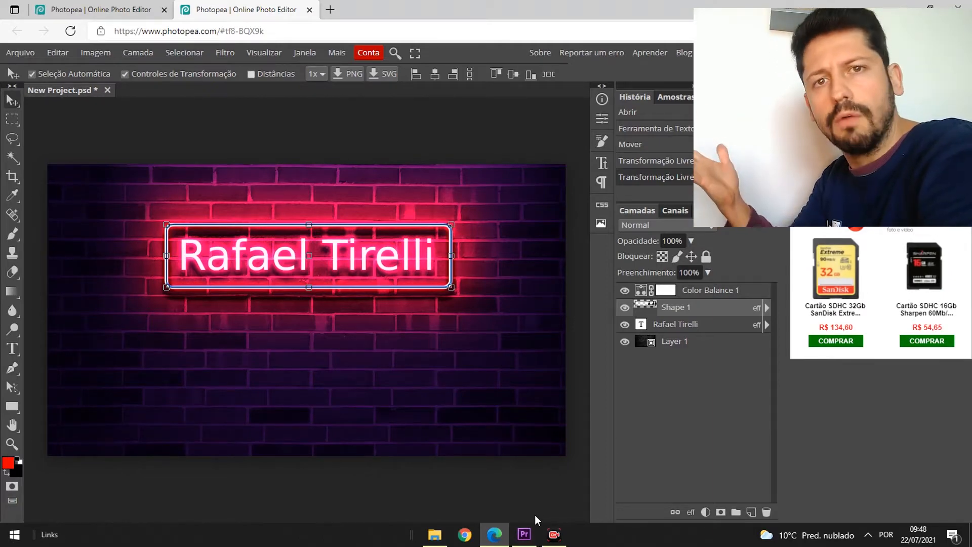
{"action": "left_click", "coordinate": [527, 533]}
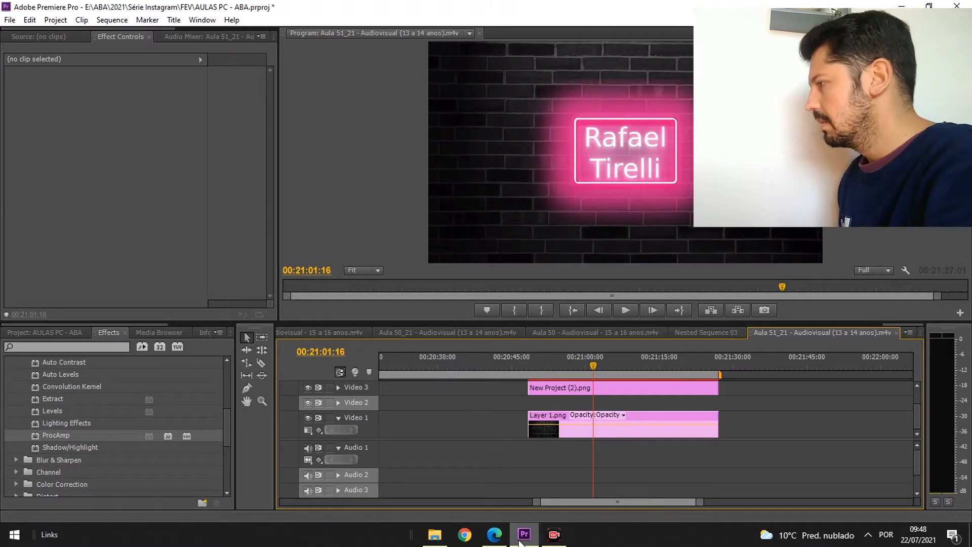
{"action": "left_click", "coordinate": [495, 535]}
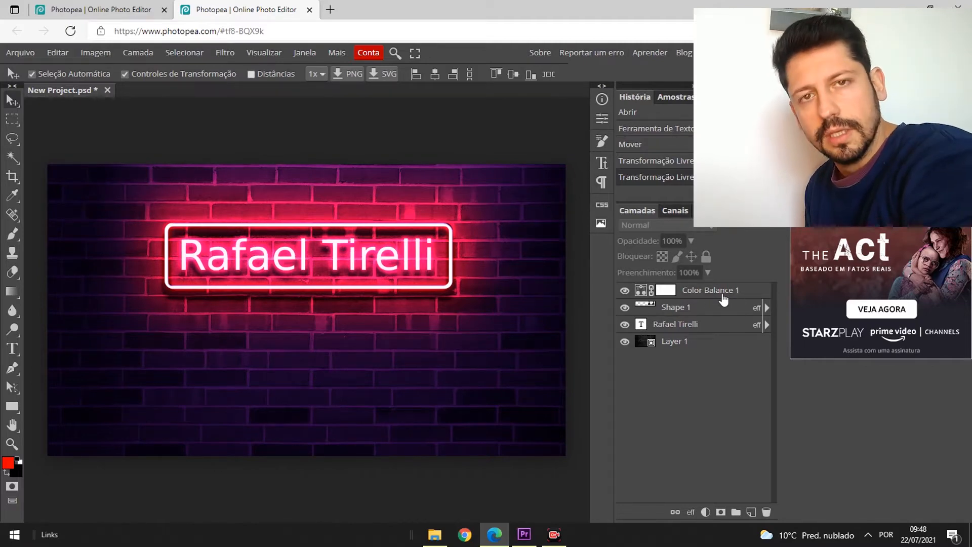
- Move the Color Balance layer below Shape 1 and toggle its visibility to compare the result
{"action": "left_click", "coordinate": [626, 293]}
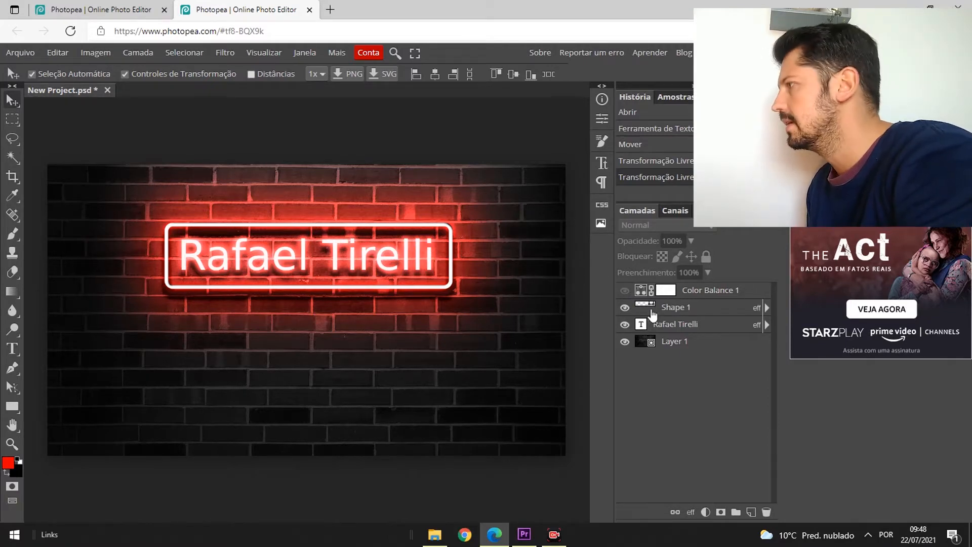
{"action": "left_click", "coordinate": [624, 292]}
{"action": "left_click_drag", "start_coordinate": [686, 299], "coordinate": [688, 324]}
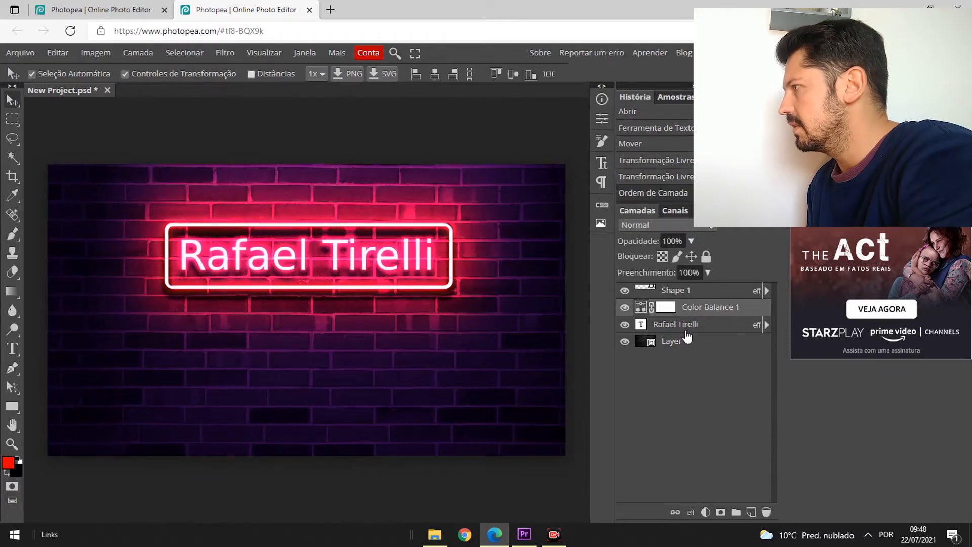
{"action": "left_click", "coordinate": [625, 307]}
{"action": "left_click", "coordinate": [625, 308]}
{"action": "left_click", "coordinate": [625, 324]}
{"action": "left_click", "coordinate": [625, 325]}
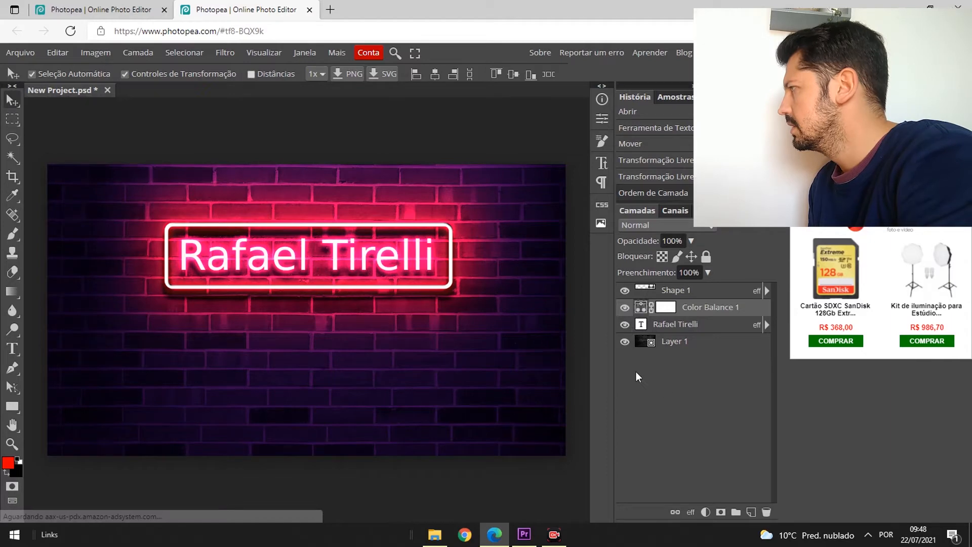
{"action": "left_click", "coordinate": [625, 307]}
{"action": "left_click", "coordinate": [625, 307]}
{"action": "left_click", "coordinate": [625, 308]}
{"action": "left_click", "coordinate": [625, 308]}
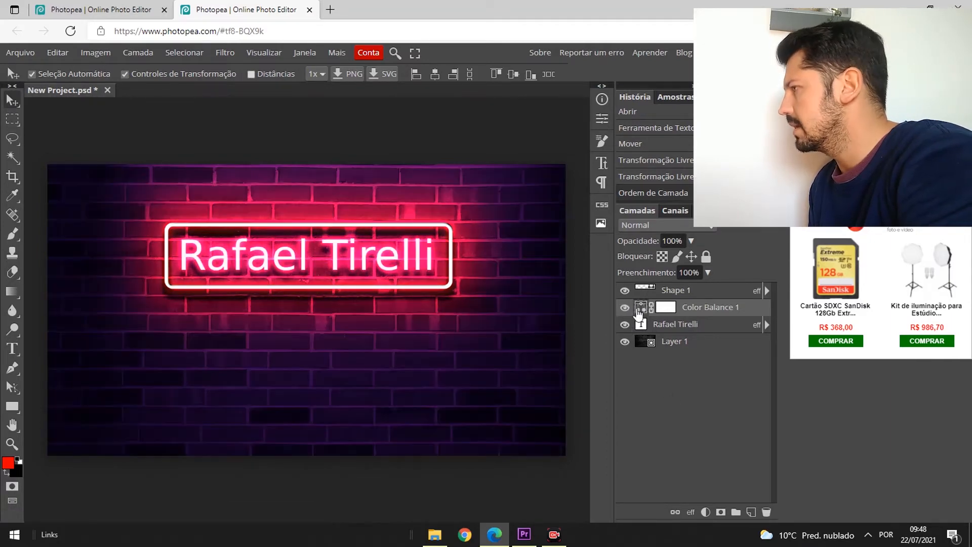
- Move the Color Balance layer back to the top of the layer stack and open its properties
{"action": "left_click_drag", "start_coordinate": [691, 292], "coordinate": [695, 329]}
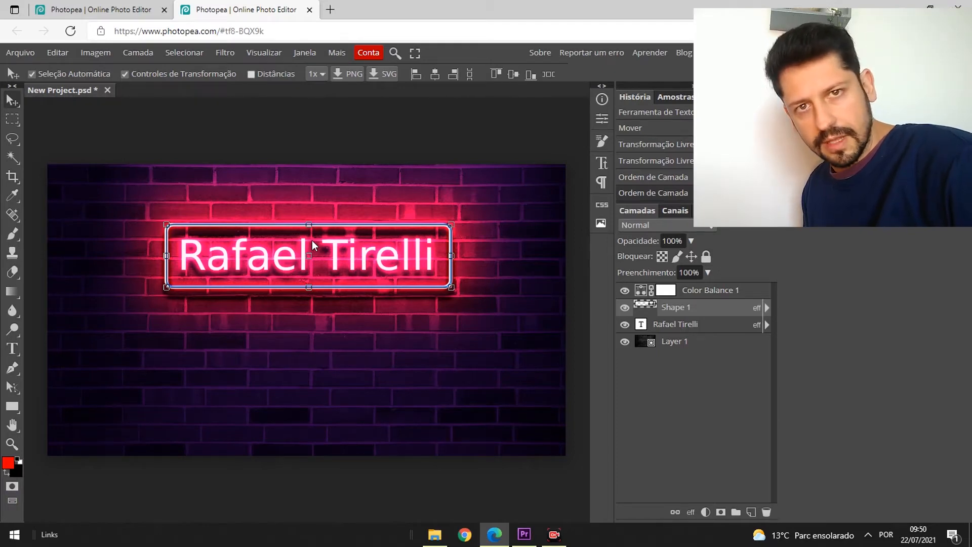
{"action": "left_click", "coordinate": [698, 294]}
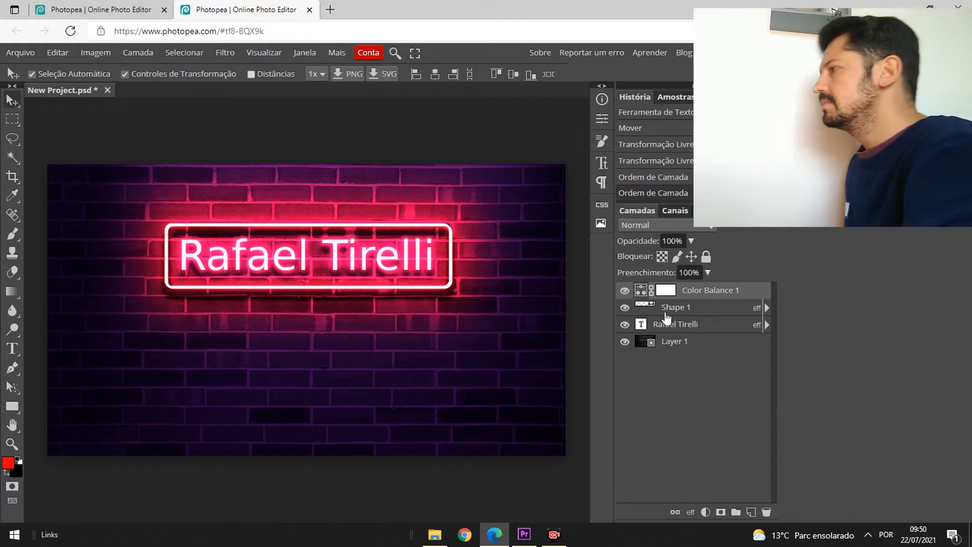
{"action": "double_click", "coordinate": [643, 292]}
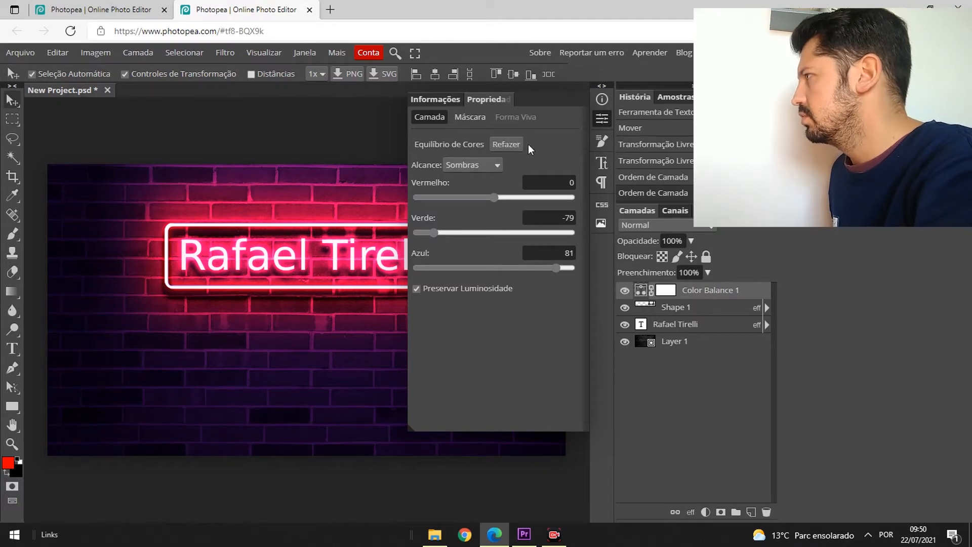
- In the Color Balance Shadows range, set Red to 14, Green to -49 and Blue to 12
{"action": "left_click", "coordinate": [489, 166]}
{"action": "left_click", "coordinate": [489, 166]}
{"action": "left_click", "coordinate": [489, 166]}
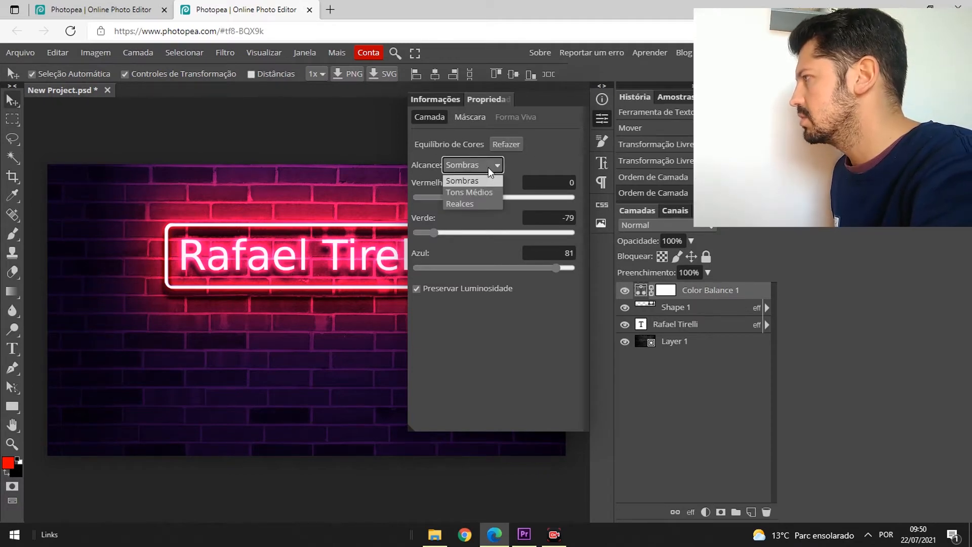
{"action": "left_click", "coordinate": [448, 181]}
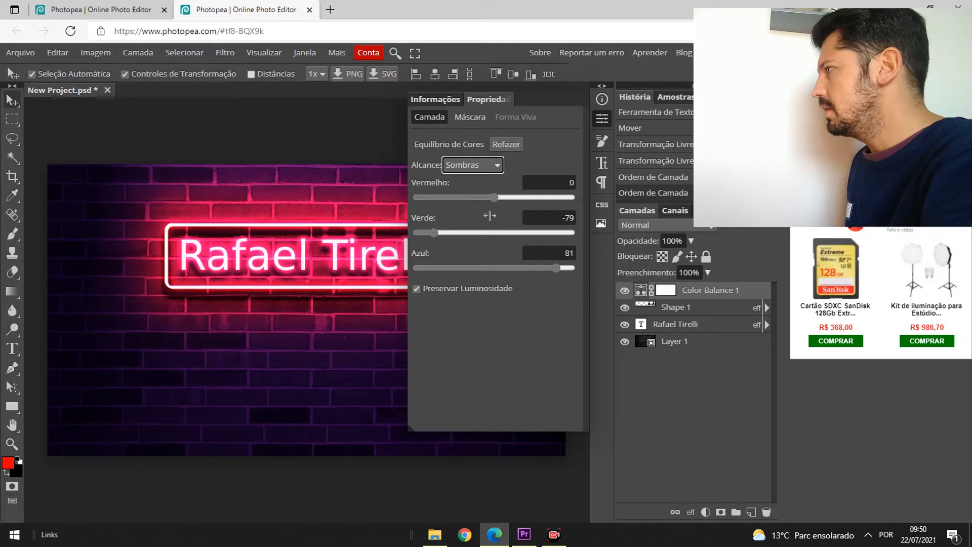
{"action": "left_click_drag", "start_coordinate": [495, 197], "coordinate": [545, 203]}
{"action": "left_click_drag", "start_coordinate": [479, 195], "coordinate": [483, 197]}
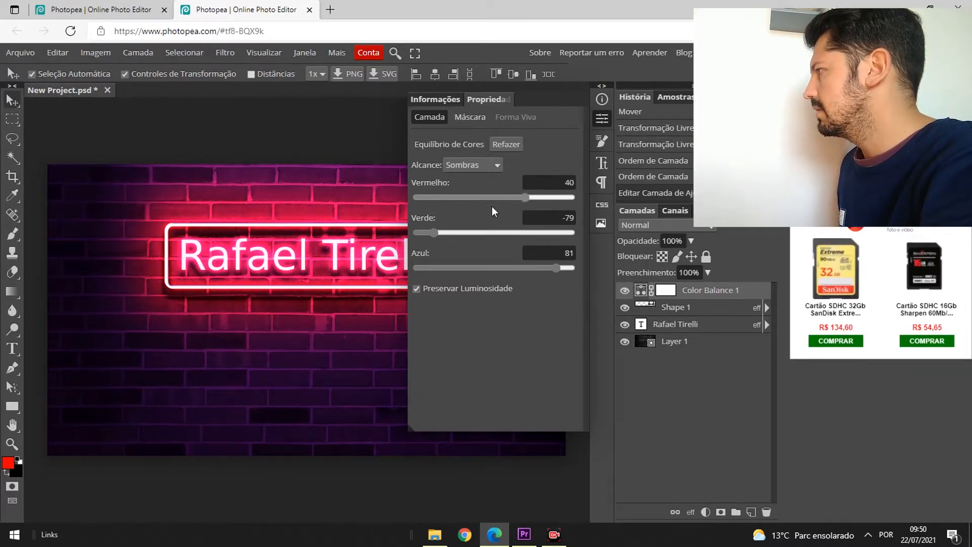
{"action": "left_click", "coordinate": [505, 210]}
{"action": "left_click_drag", "start_coordinate": [436, 232], "coordinate": [491, 233]}
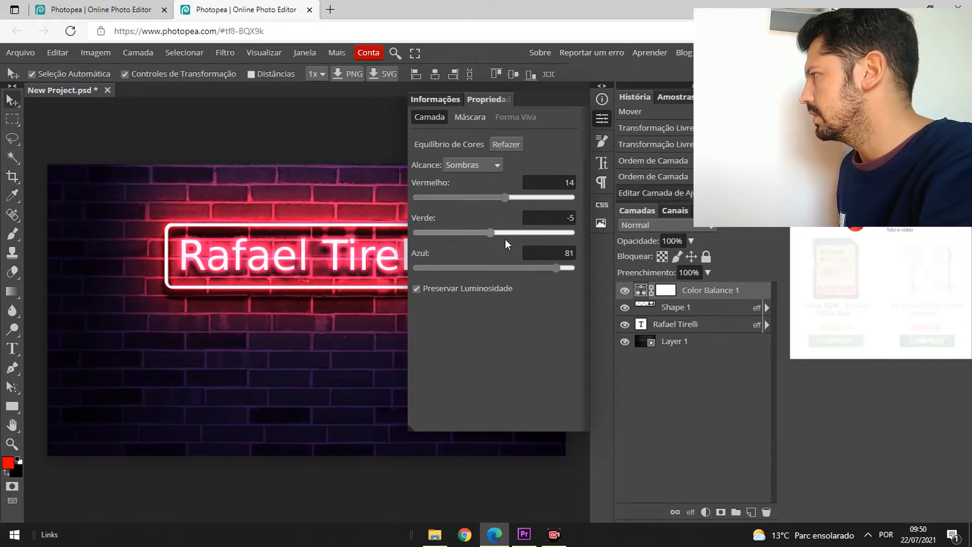
{"action": "left_click", "coordinate": [457, 233]}
{"action": "left_click_drag", "start_coordinate": [557, 268], "coordinate": [504, 270]}
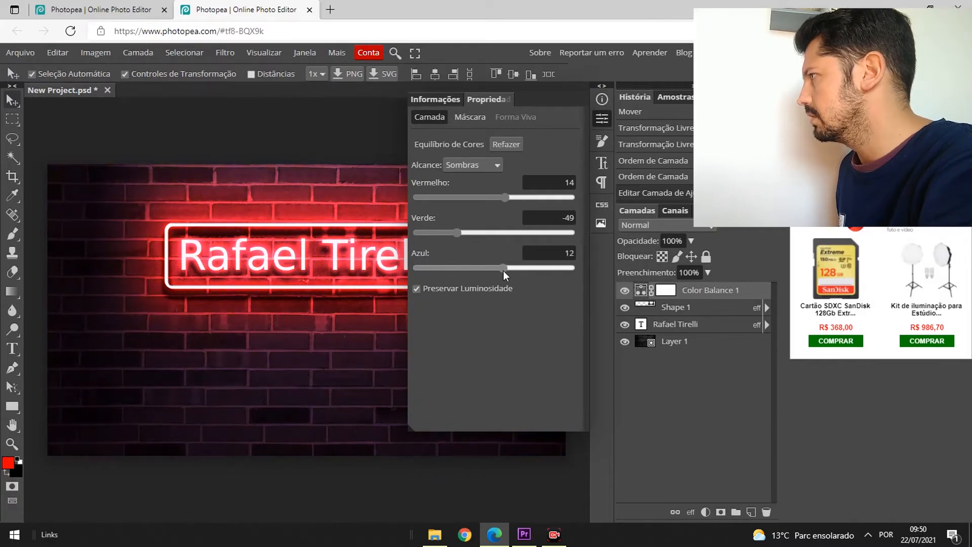
- Switch the range to Midtones and set Red to -54, Green to -3 and Blue to 5
{"action": "left_click", "coordinate": [476, 165]}
{"action": "left_click", "coordinate": [473, 192]}
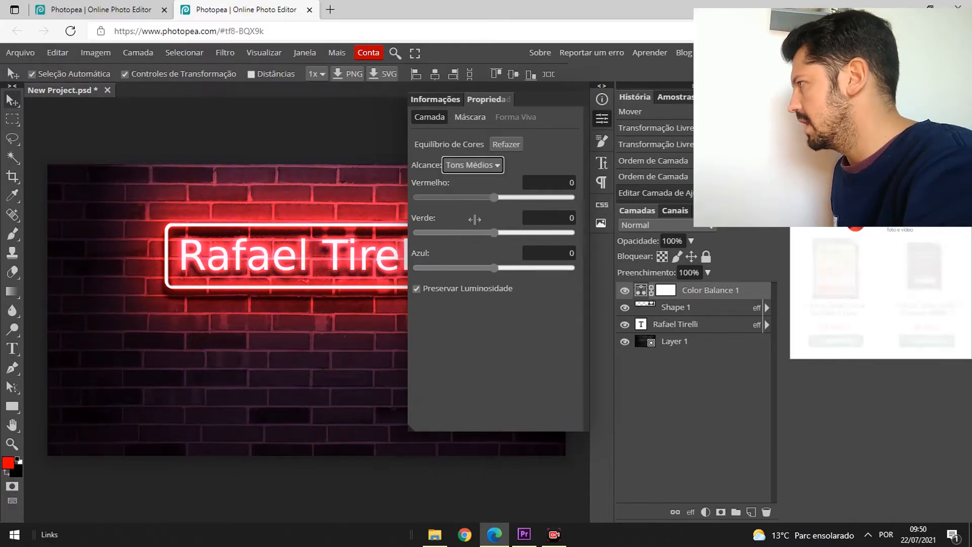
{"action": "left_click_drag", "start_coordinate": [477, 197], "coordinate": [452, 199]}
{"action": "left_click_drag", "start_coordinate": [496, 233], "coordinate": [498, 270]}
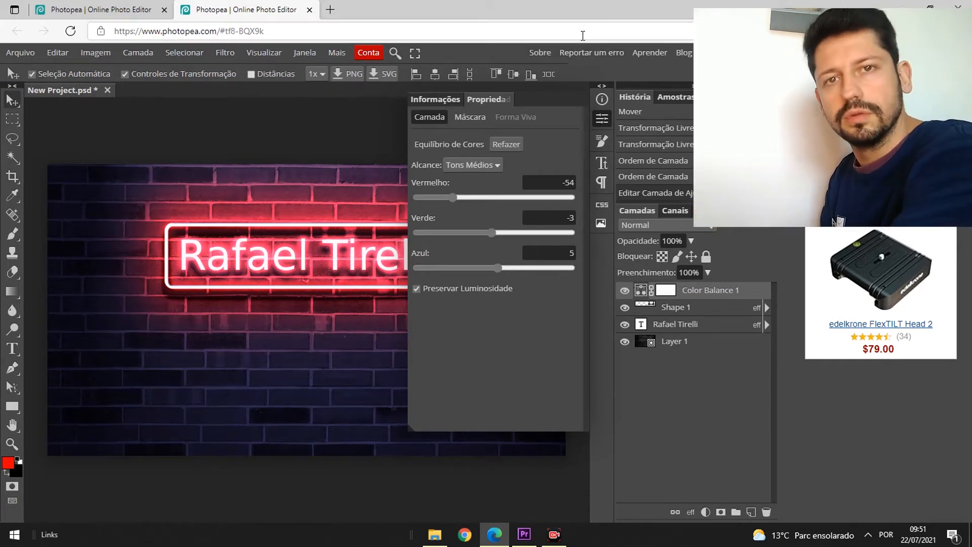
- Switch the range to Highlights and set Red to 36, Green to -18 and Blue to -16
{"action": "left_click", "coordinate": [493, 166]}
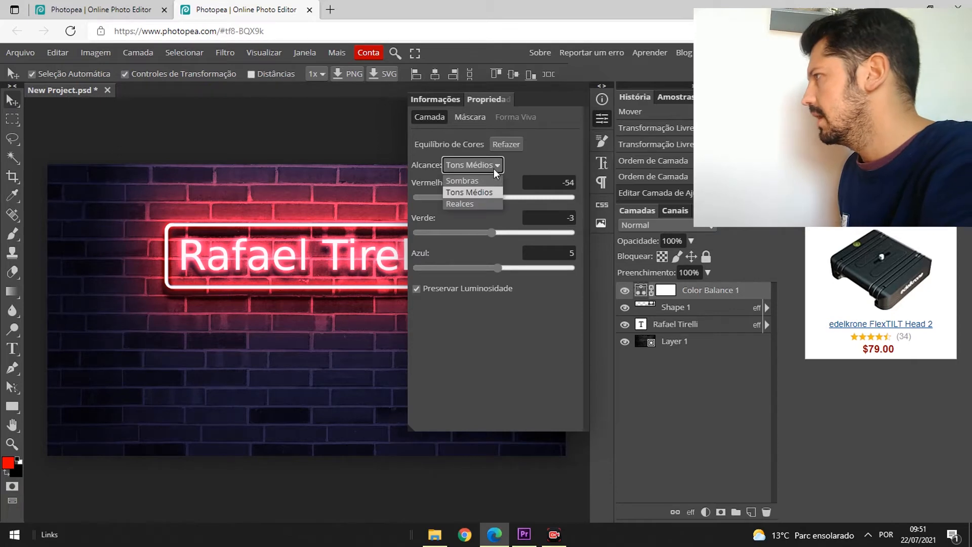
{"action": "left_click", "coordinate": [471, 204]}
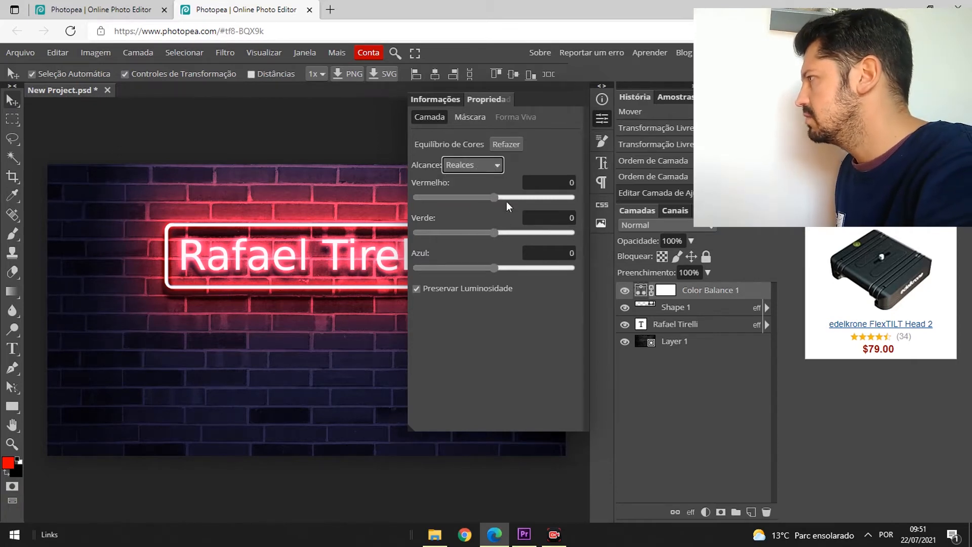
{"action": "left_click_drag", "start_coordinate": [485, 200], "coordinate": [521, 196]}
{"action": "left_click_drag", "start_coordinate": [497, 230], "coordinate": [491, 280]}
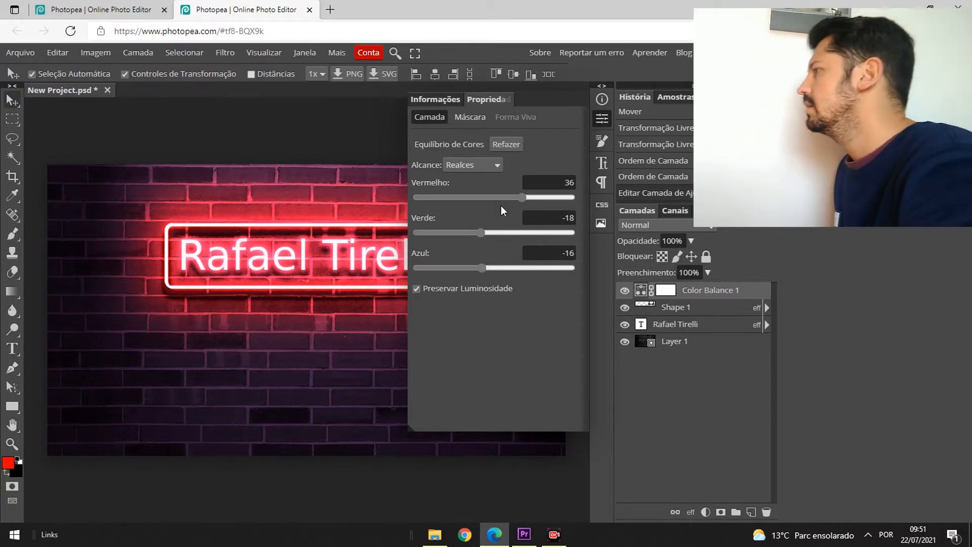
- Set the Highlights Red value to -60 and export the image as a PNG
{"action": "left_click_drag", "start_coordinate": [522, 198], "coordinate": [439, 201]}
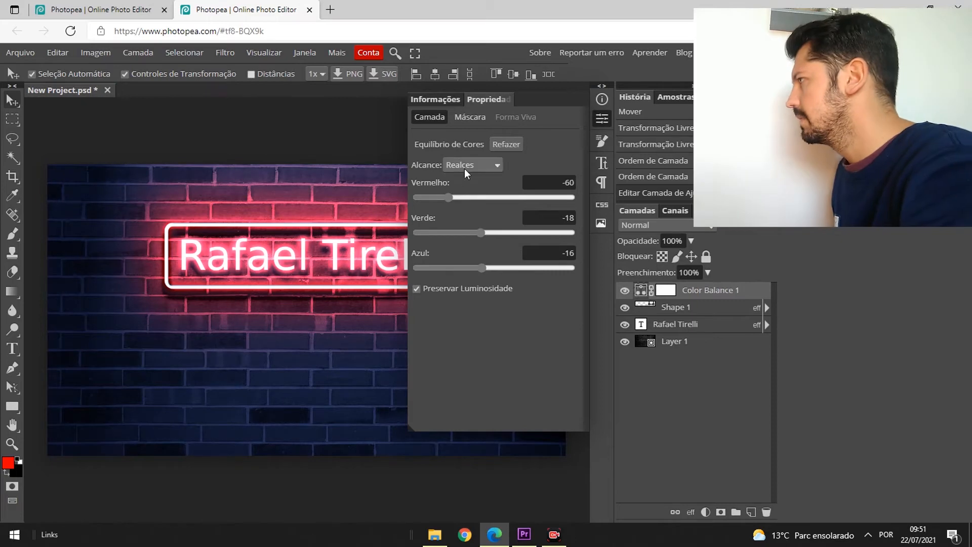
{"action": "left_click", "coordinate": [20, 55]}
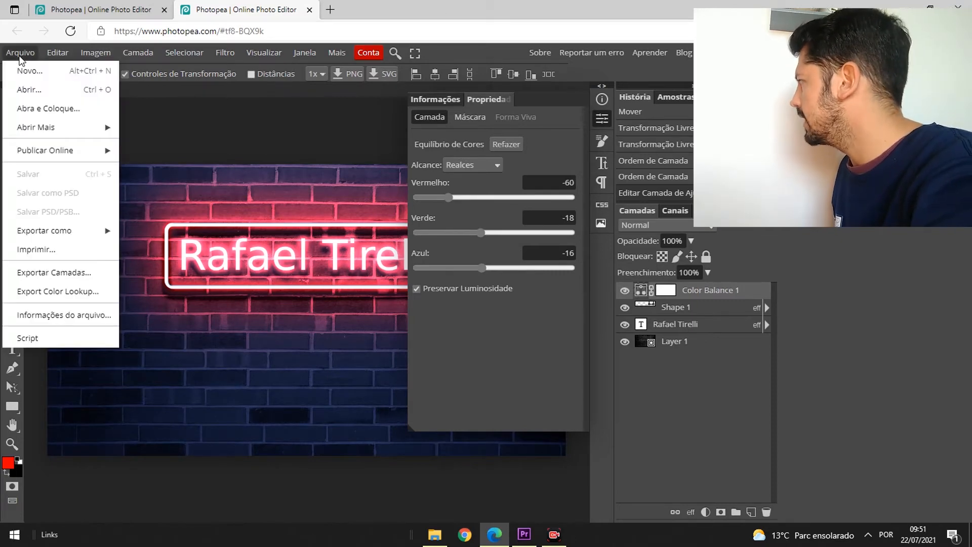
{"action": "mouse_move", "coordinate": [79, 234]}
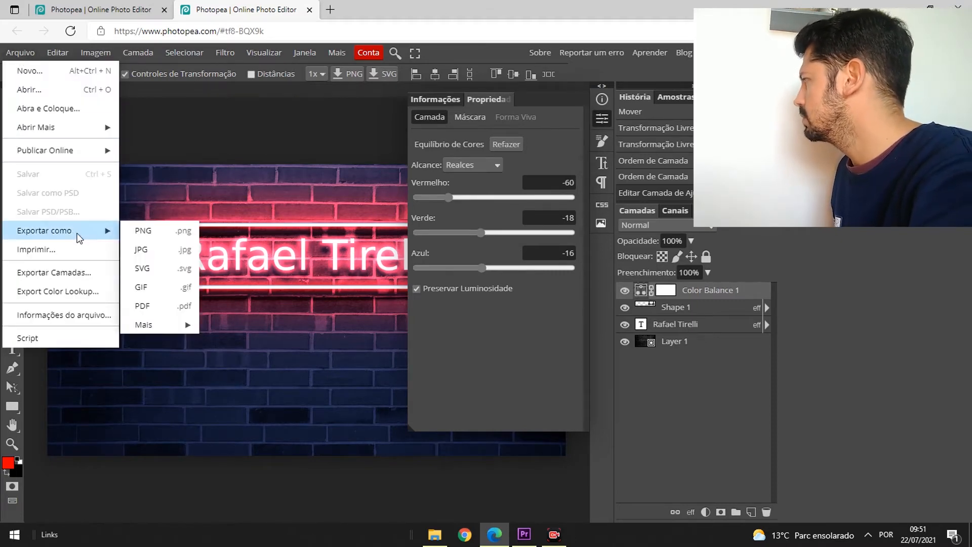
{"action": "left_click", "coordinate": [139, 233]}
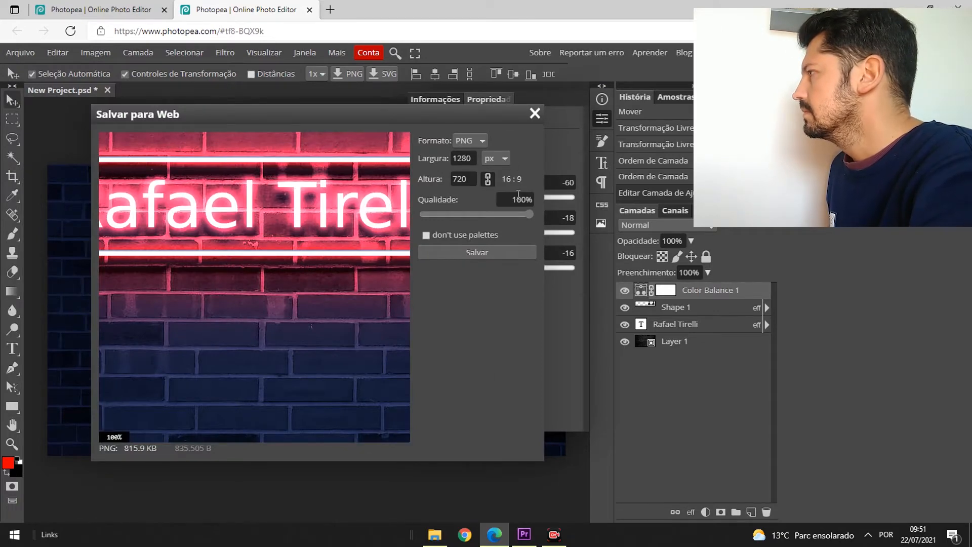
{"action": "left_click", "coordinate": [477, 252]}
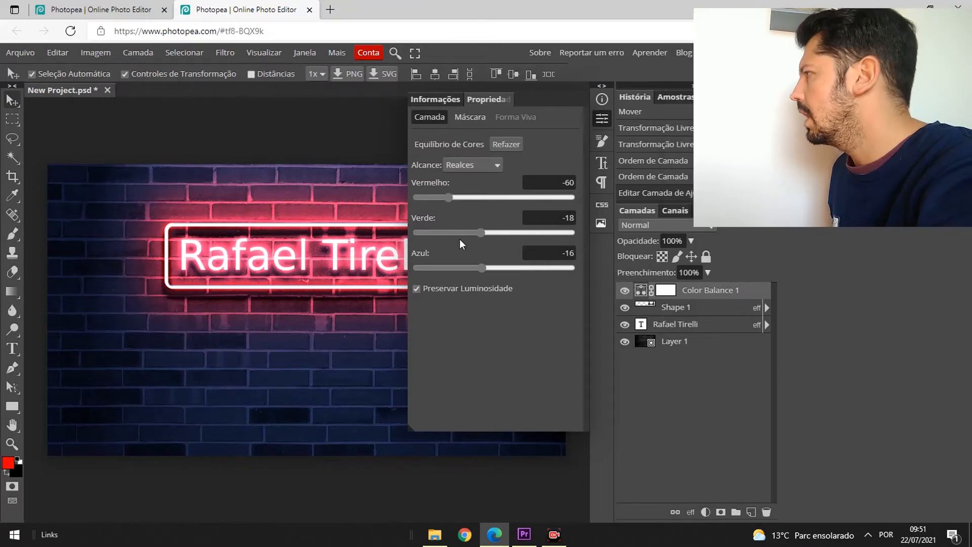
- Set the Highlights Red value to 71 and export another PNG of the image
{"action": "left_click_drag", "start_coordinate": [446, 197], "coordinate": [500, 202]}
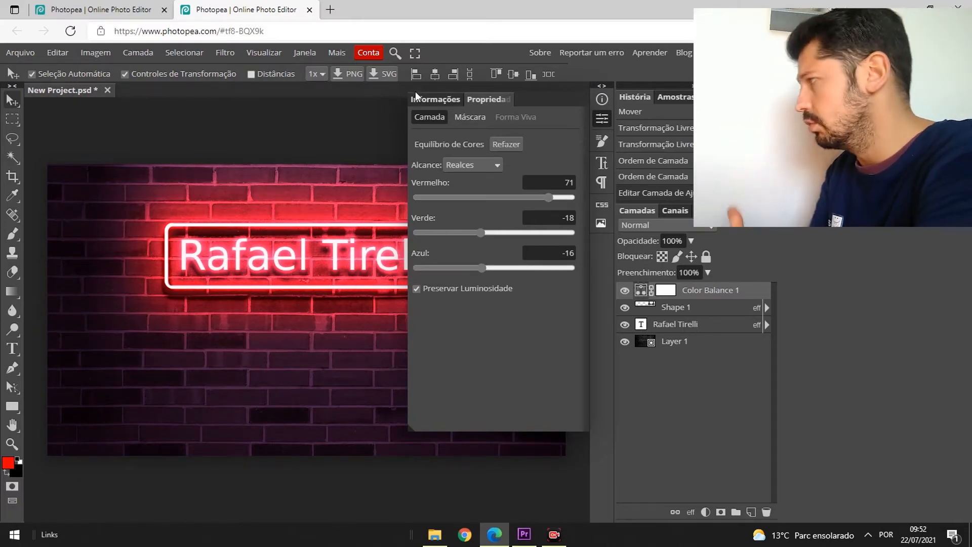
{"action": "left_click", "coordinate": [14, 51]}
{"action": "mouse_move", "coordinate": [109, 231]}
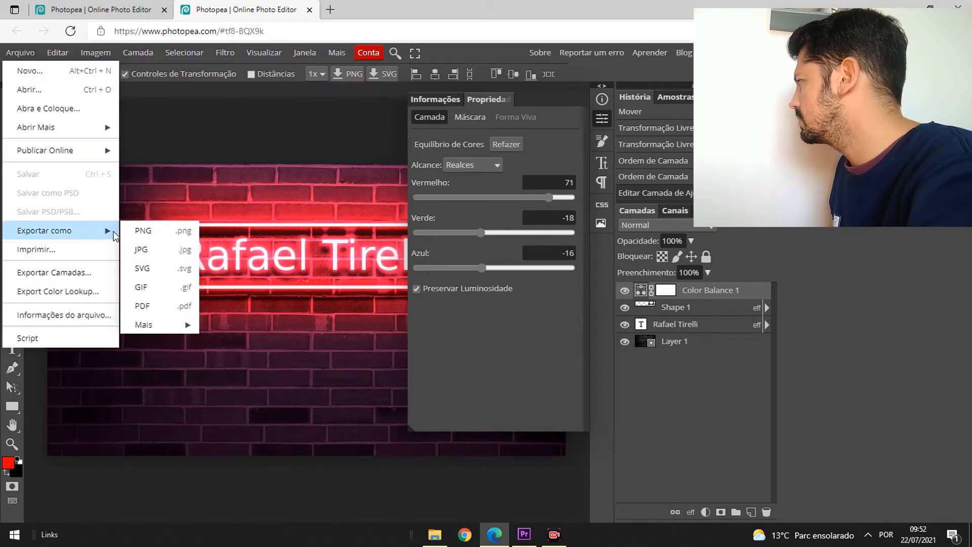
{"action": "left_click", "coordinate": [138, 233]}
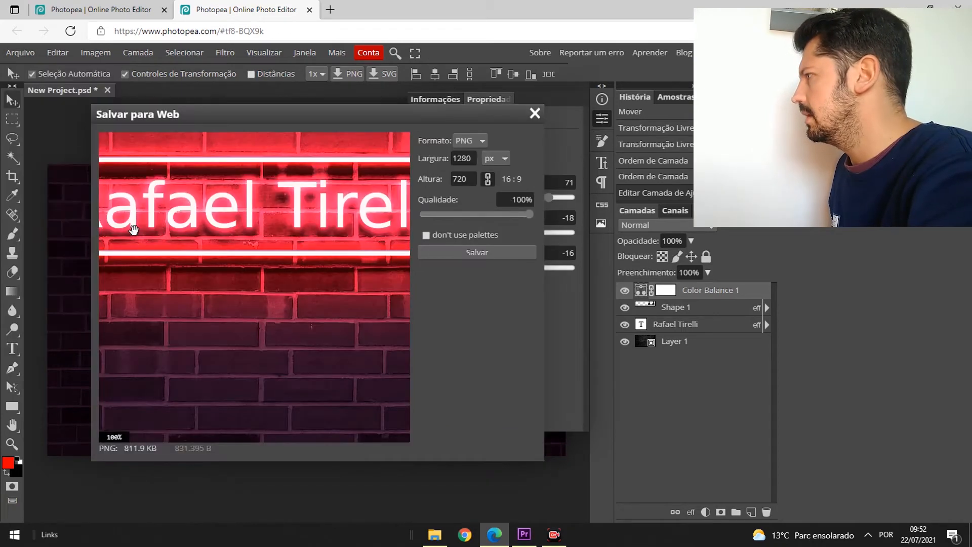
{"action": "left_click", "coordinate": [468, 254]}
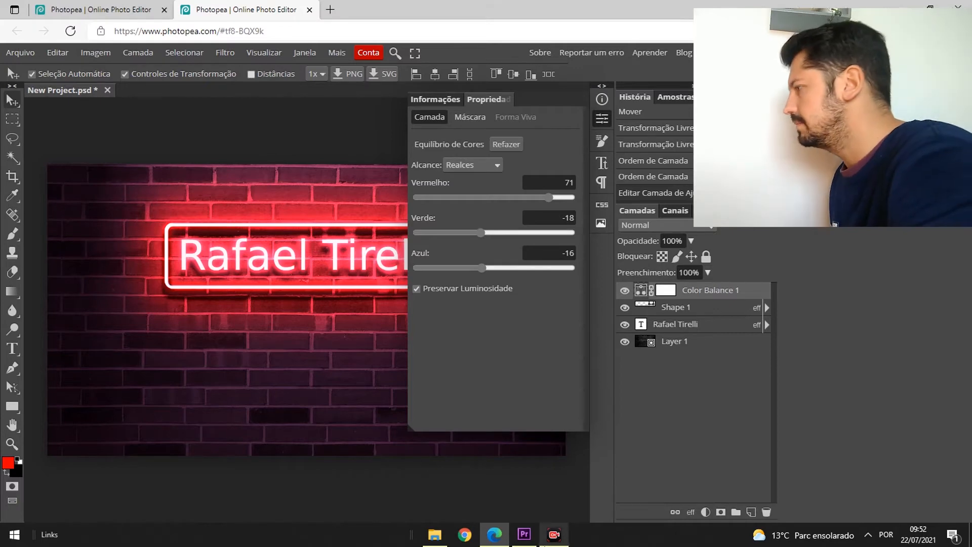
- Switch to Premiere Pro and drag New Project (4).png and New Project (5).png from Downloads onto Video 1 after the existing clips
{"action": "left_click", "coordinate": [525, 535]}
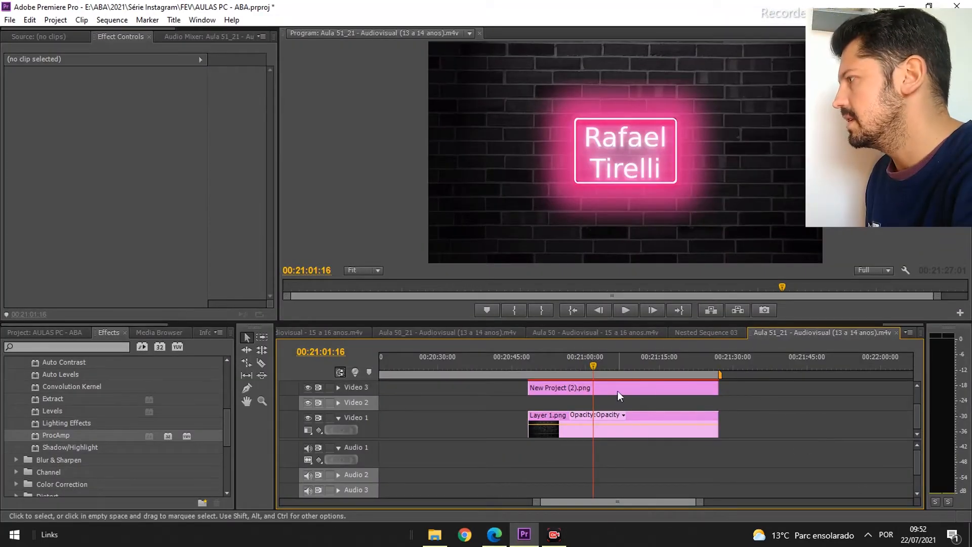
{"action": "scroll", "coordinate": [707, 466], "scroll_direction": "down", "scroll_amount": 5}
{"action": "left_click_drag", "start_coordinate": [590, 363], "coordinate": [643, 361]}
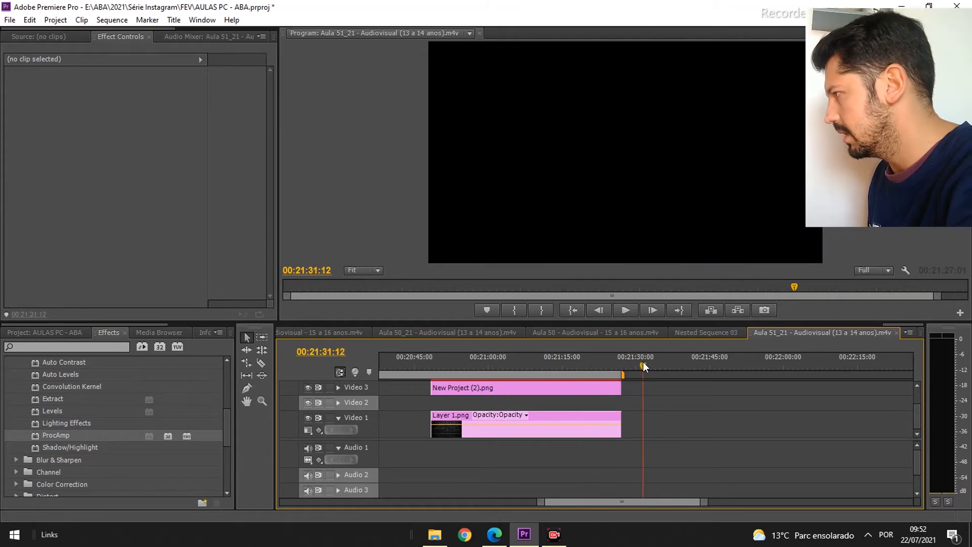
{"action": "left_click", "coordinate": [442, 542]}
{"action": "scroll", "coordinate": [697, 346], "scroll_direction": "up", "scroll_amount": 1}
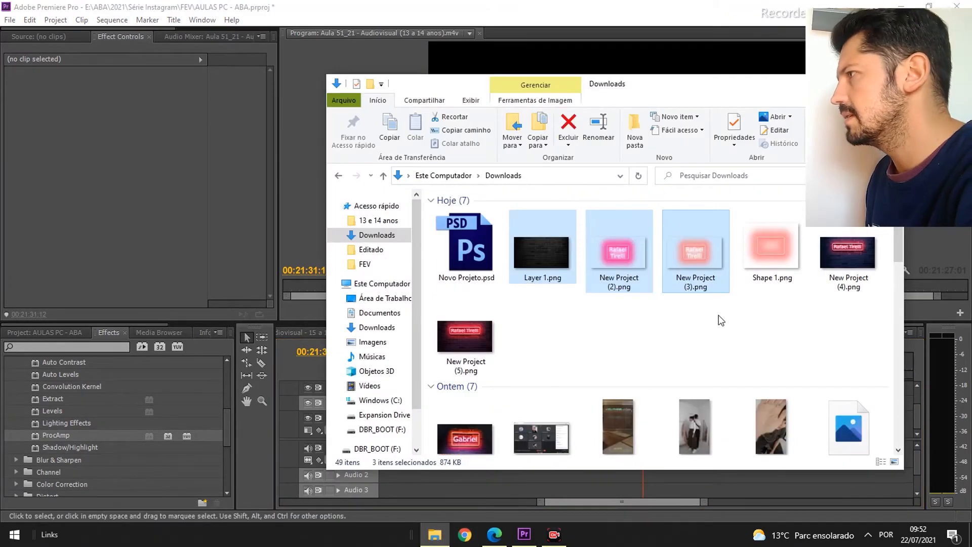
{"action": "left_click", "coordinate": [848, 253]}
{"action": "left_click", "coordinate": [490, 360], "text": "ctrl"}
{"action": "left_click_drag", "start_coordinate": [751, 92], "coordinate": [400, 97]}
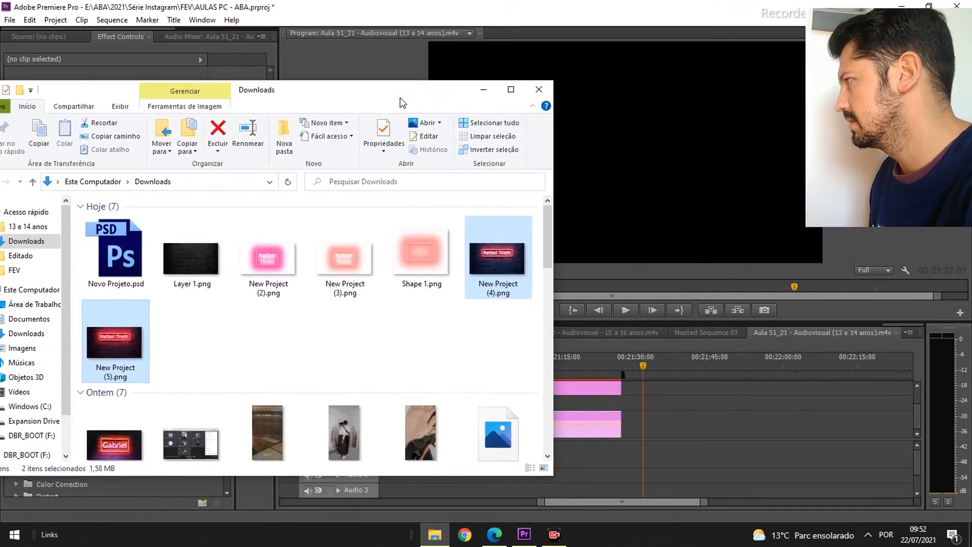
{"action": "left_click_drag", "start_coordinate": [475, 265], "coordinate": [681, 436]}
{"action": "left_click", "coordinate": [678, 366]}
- Scale the two new clips to frame size and duplicate them to make four alternating clips
{"action": "right_click", "coordinate": [714, 428]}
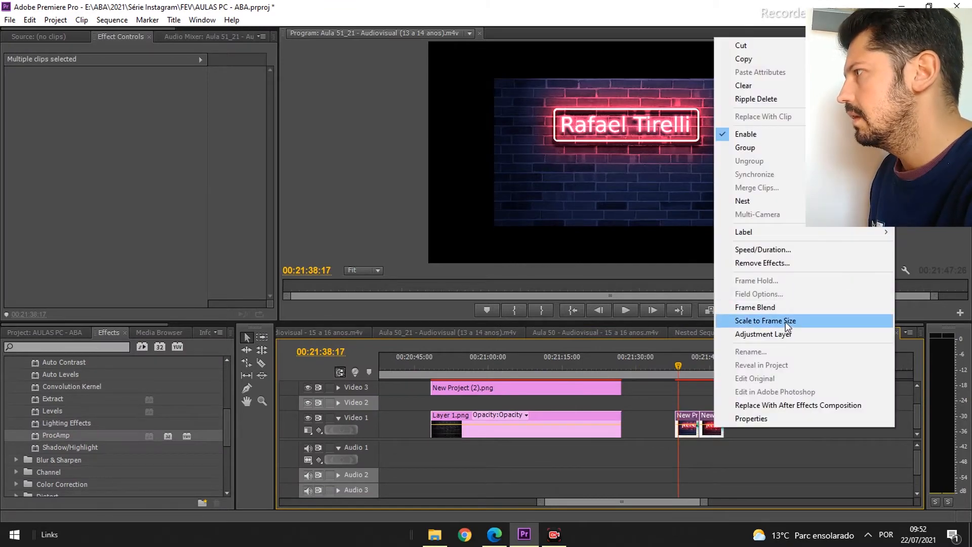
{"action": "left_click", "coordinate": [786, 321]}
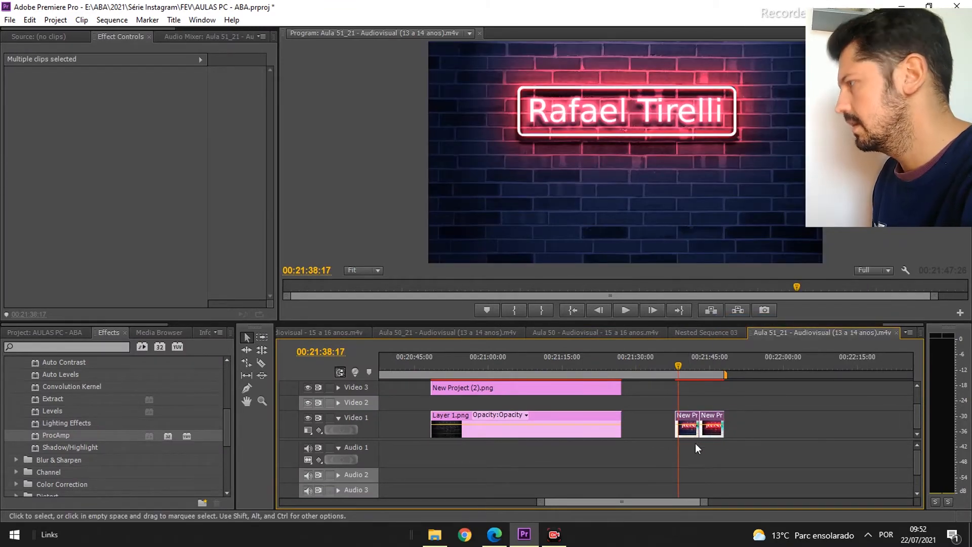
{"action": "left_click_drag", "start_coordinate": [689, 434], "coordinate": [763, 434]}
{"action": "right_click", "coordinate": [740, 433]}
{"action": "left_click", "coordinate": [790, 437]}
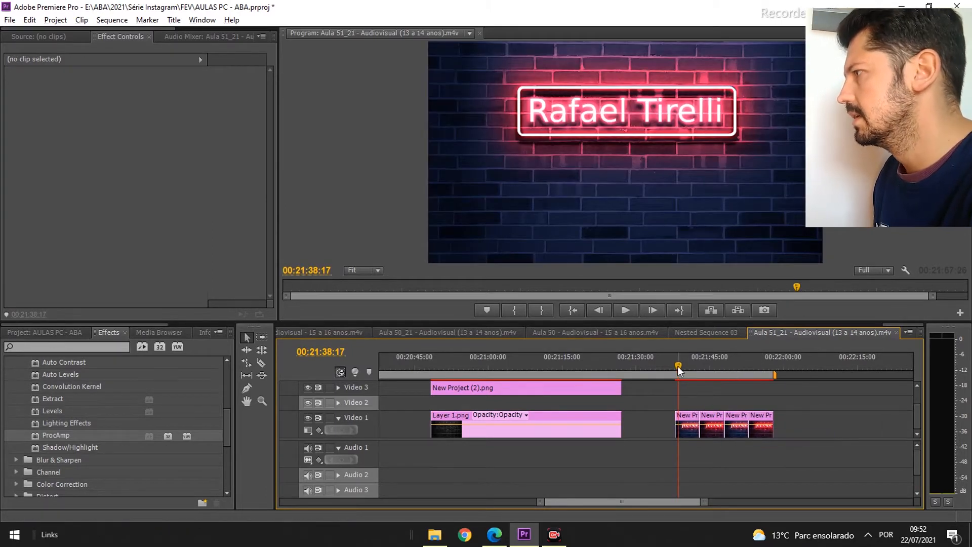
- Play back the new neon clips in the timeline and zoom in on them
{"action": "left_click", "coordinate": [668, 365]}
{"action": "key", "text": "space"}
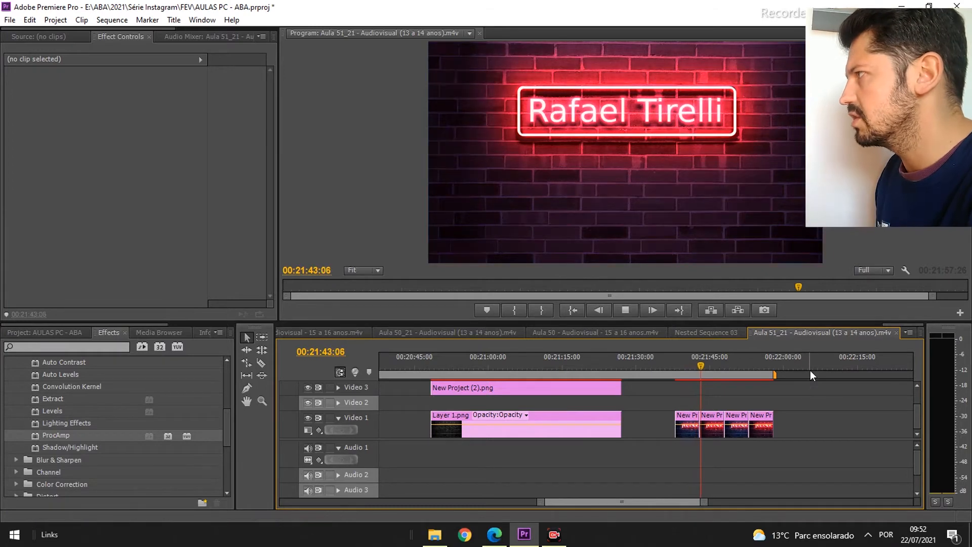
{"action": "key", "text": "space"}
{"action": "key", "text": "equal"}
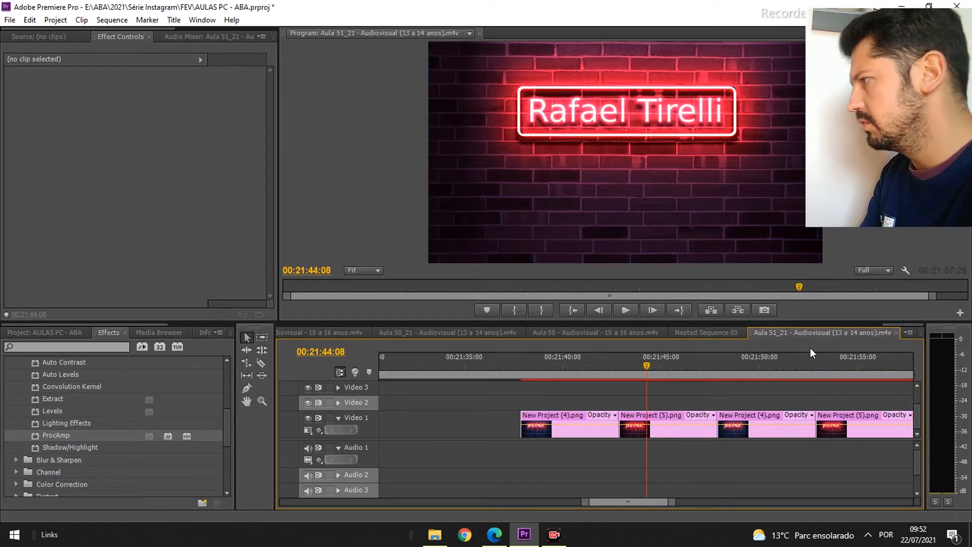
{"action": "scroll", "coordinate": [724, 455], "scroll_direction": "down", "scroll_amount": 3}
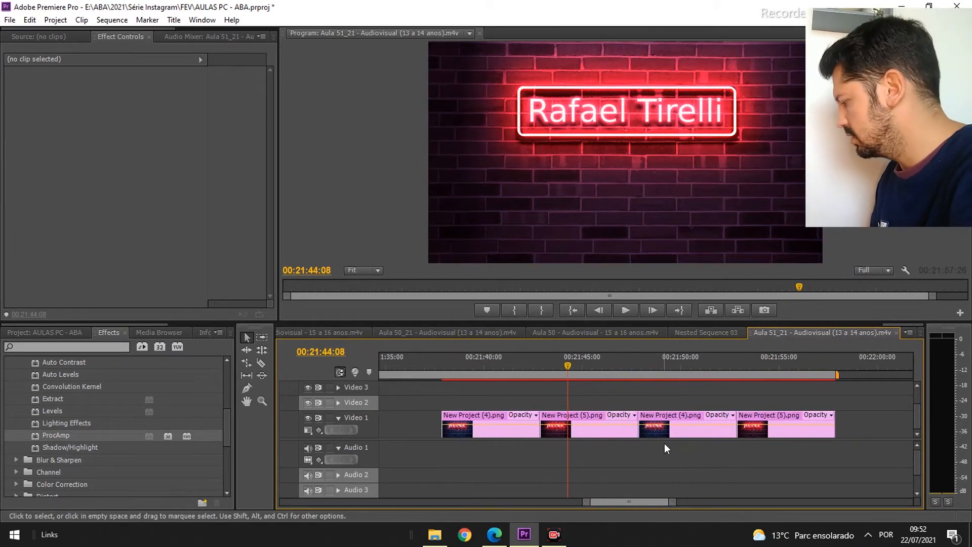
- Split each of the four neon clips in two with the Razor tool
{"action": "key", "text": "c"}
{"action": "left_click", "coordinate": [473, 421]}
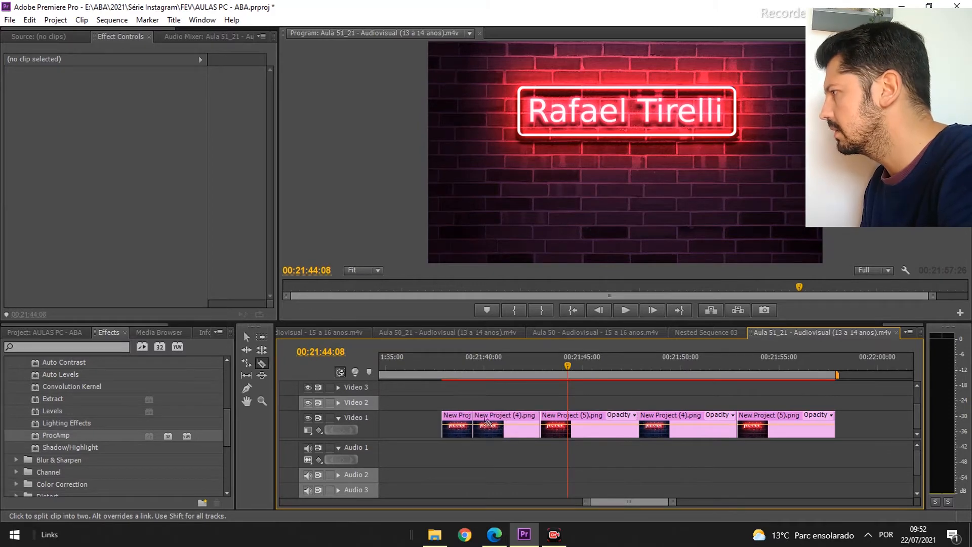
{"action": "left_click", "coordinate": [574, 421]}
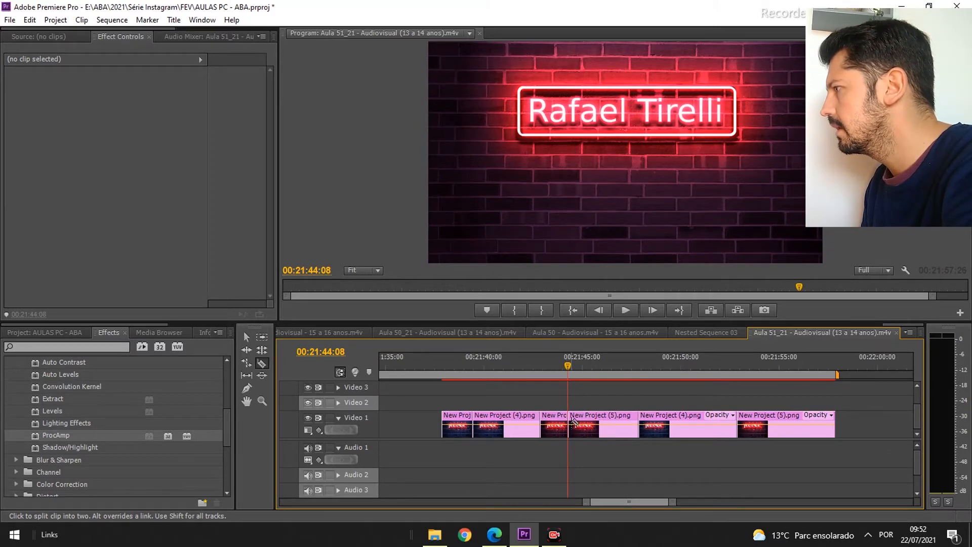
{"action": "left_click", "coordinate": [674, 423]}
{"action": "left_click", "coordinate": [775, 425]}
{"action": "key", "text": "b"}
{"action": "key", "text": "v"}
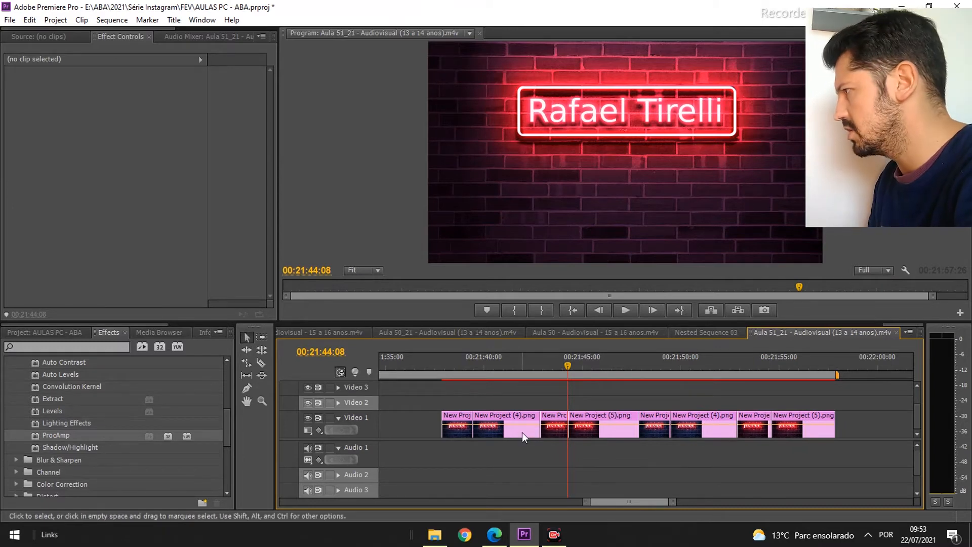
- Delete the trailing piece of each split neon clip
{"action": "left_click", "coordinate": [521, 433]}
{"action": "key", "text": "Delete"}
{"action": "left_click", "coordinate": [595, 436]}
{"action": "key", "text": "Delete"}
{"action": "left_click", "coordinate": [692, 433]}
{"action": "key", "text": "Delete"}
{"action": "key", "text": "Delete"}
- Ripple delete the gaps so the short neon clips sit end to end
{"action": "right_click", "coordinate": [476, 430]}
{"action": "key", "text": "Escape"}
{"action": "right_click", "coordinate": [507, 427]}
{"action": "left_click", "coordinate": [527, 433]}
{"action": "right_click", "coordinate": [546, 430]}
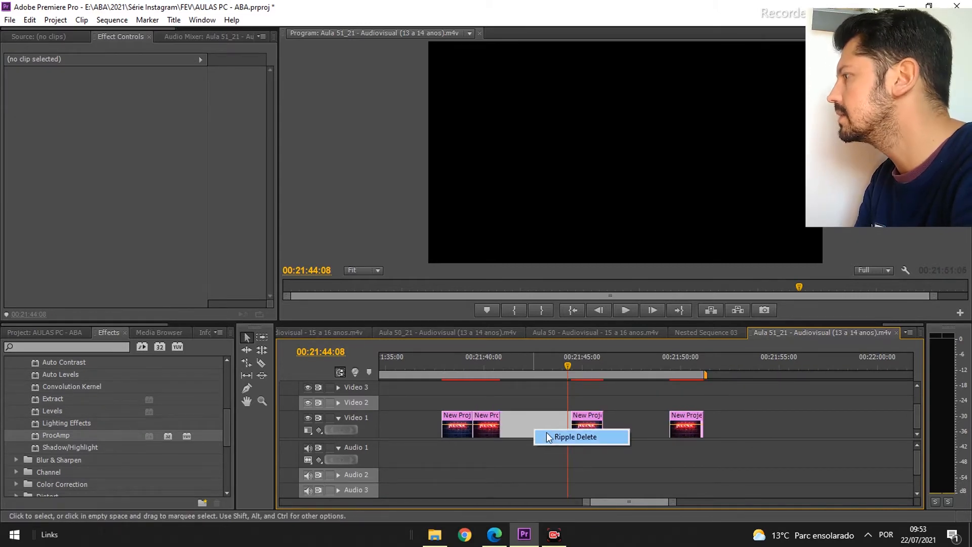
{"action": "left_click", "coordinate": [557, 433]}
{"action": "right_click", "coordinate": [562, 435]}
{"action": "left_click", "coordinate": [582, 441]}
{"action": "mouse_move", "coordinate": [611, 427]}
{"action": "left_mouse_down"}
{"action": "mouse_move", "coordinate": [443, 434]}
{"action": "mouse_move", "coordinate": [613, 433]}
{"action": "left_mouse_up"}
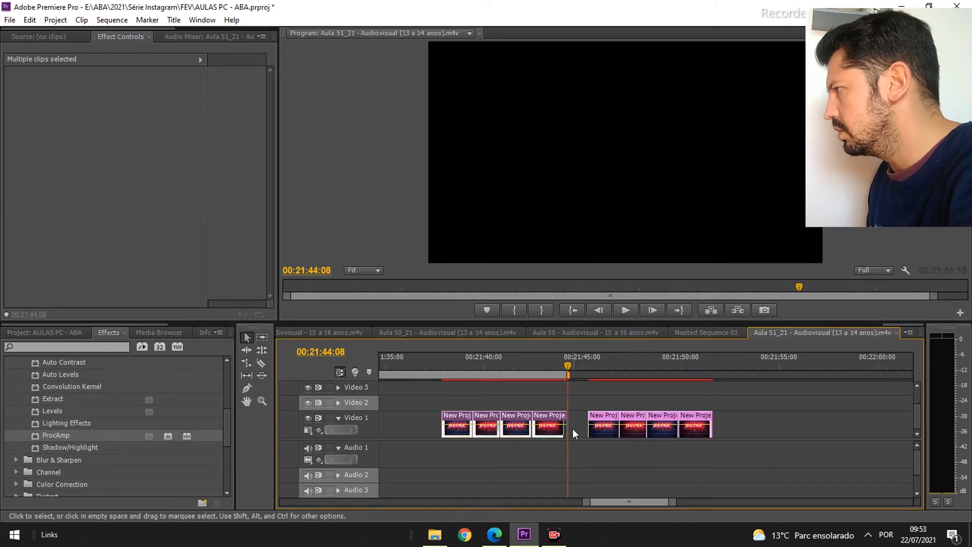
{"action": "right_click", "coordinate": [576, 427]}
{"action": "left_click", "coordinate": [585, 435]}
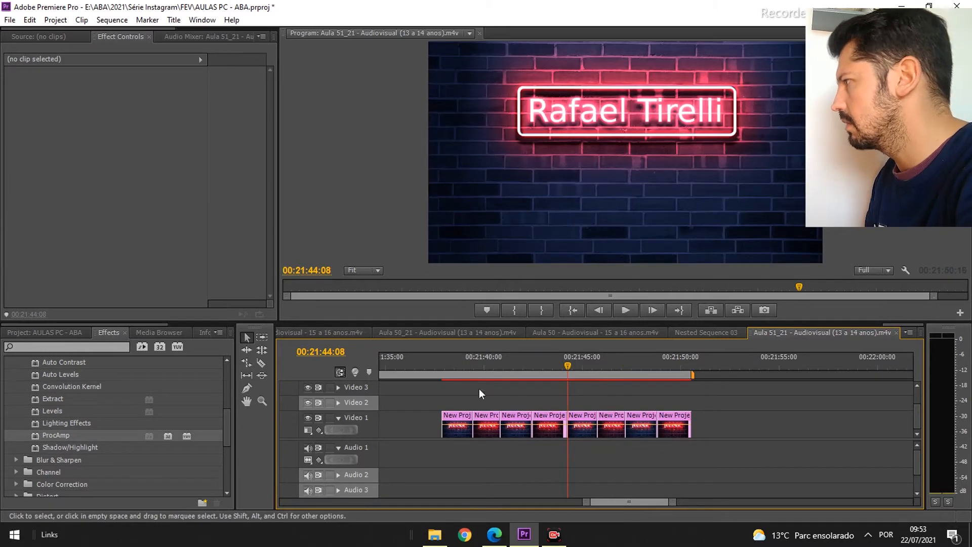
- Play back the sequence of short neon clips
{"action": "left_click", "coordinate": [441, 363]}
{"action": "key", "text": "space"}
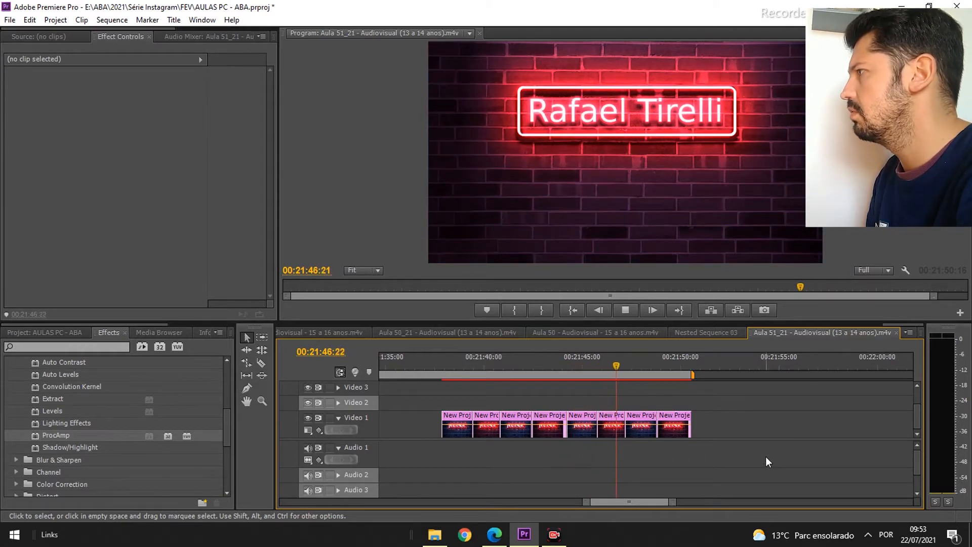
{"action": "key", "text": "space"}
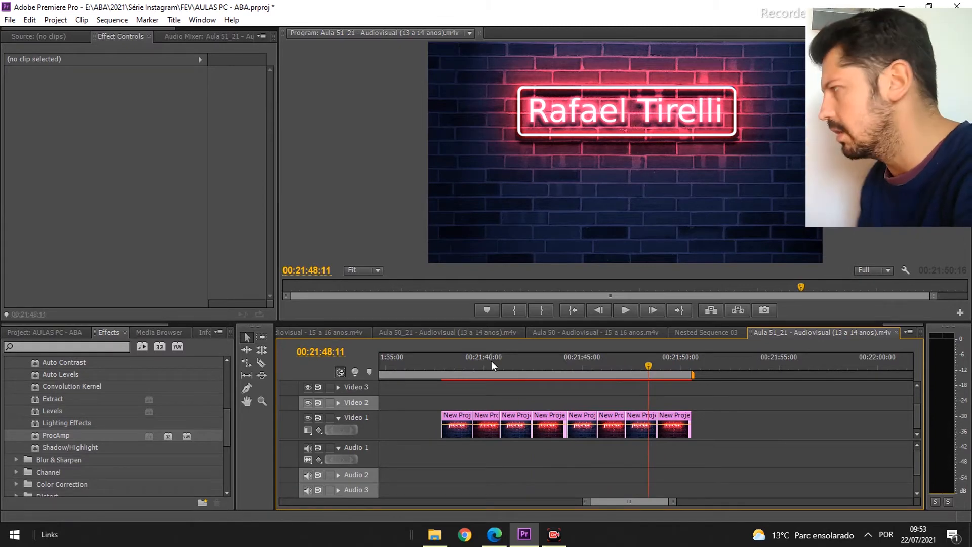
- Apply default transitions at every cut between the short neon clips
{"action": "right_click", "coordinate": [475, 419]}
{"action": "left_click", "coordinate": [530, 499]}
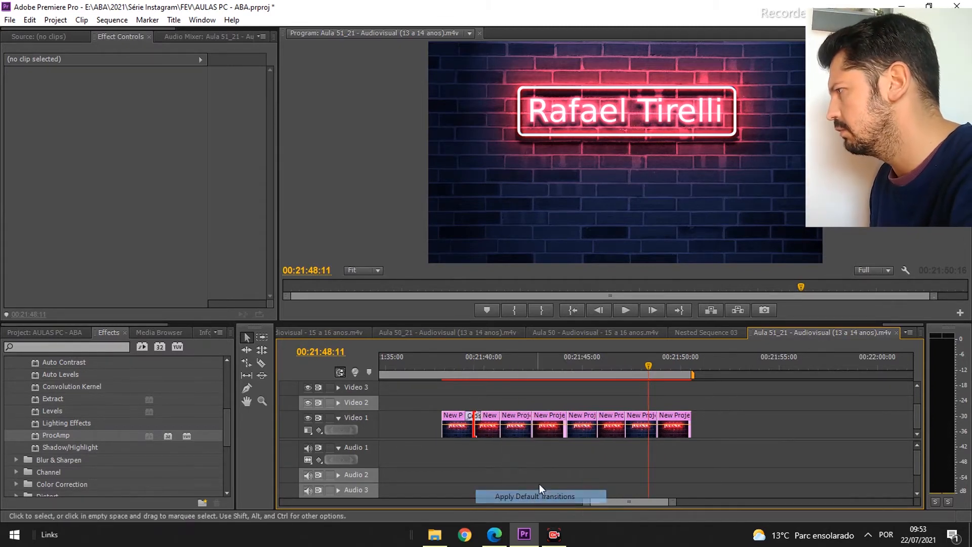
{"action": "right_click", "coordinate": [504, 430]}
{"action": "left_click", "coordinate": [541, 508]}
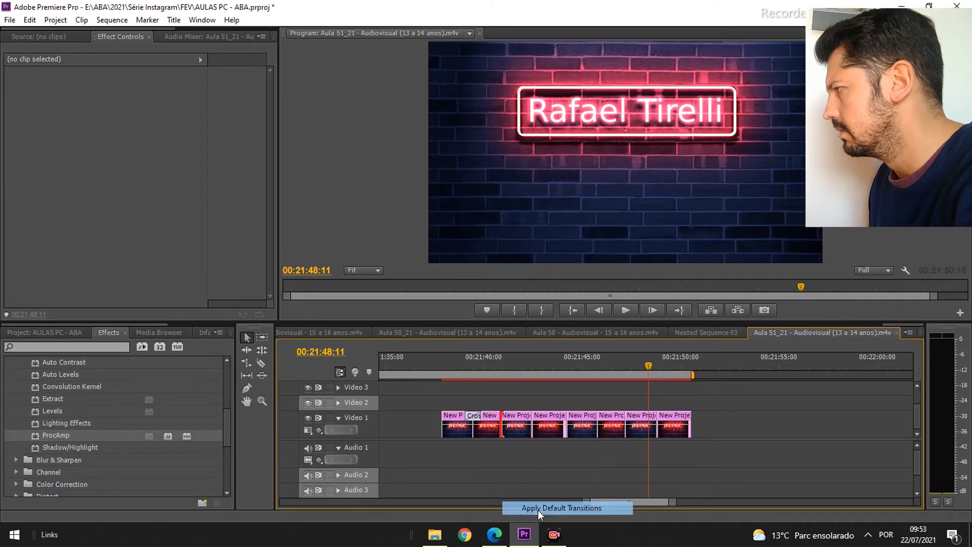
{"action": "right_click", "coordinate": [532, 427]}
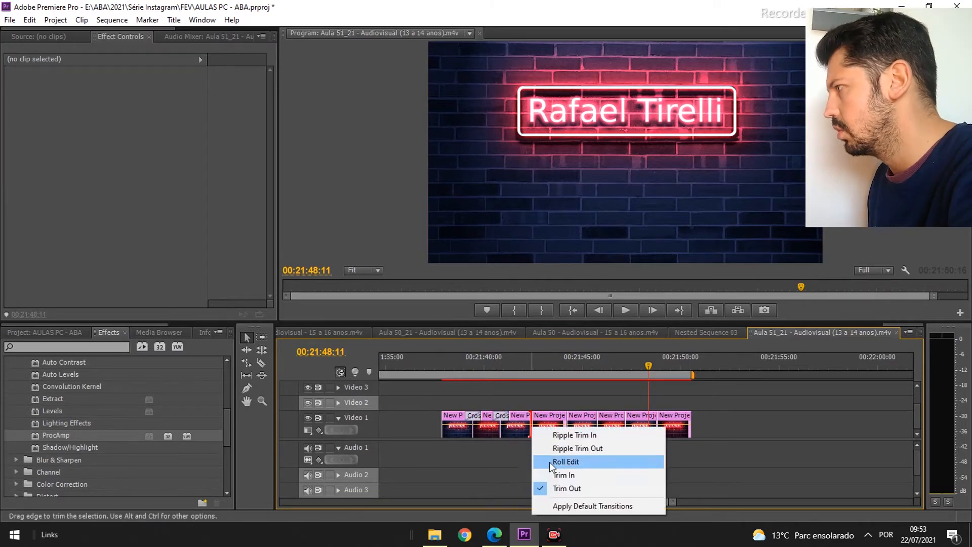
{"action": "left_click", "coordinate": [543, 506]}
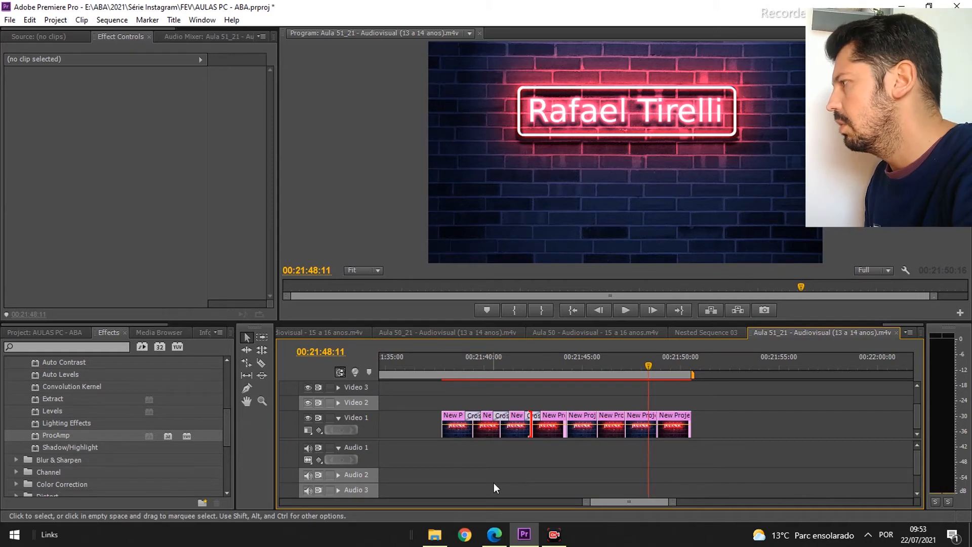
{"action": "right_click", "coordinate": [568, 418]}
{"action": "left_click", "coordinate": [623, 495]}
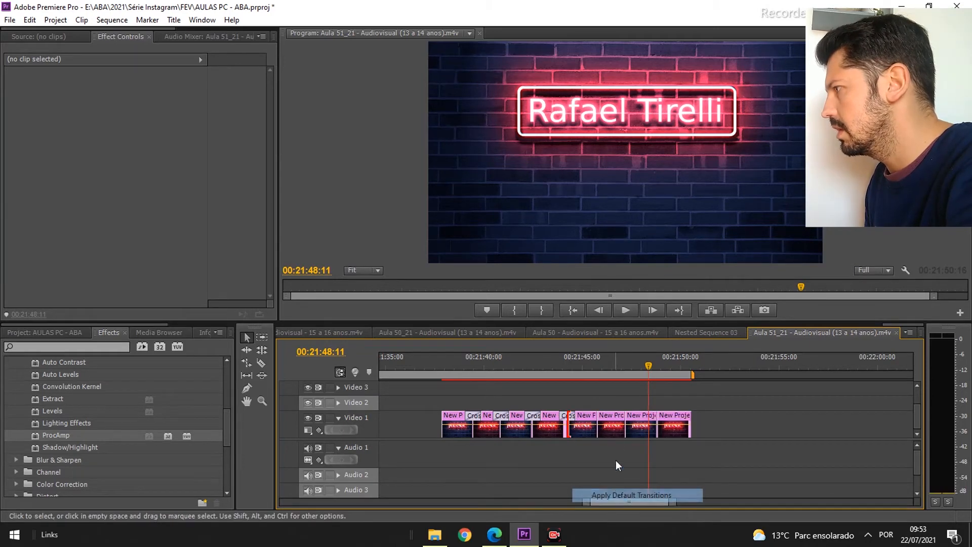
{"action": "right_click", "coordinate": [599, 419]}
{"action": "left_click", "coordinate": [639, 505]}
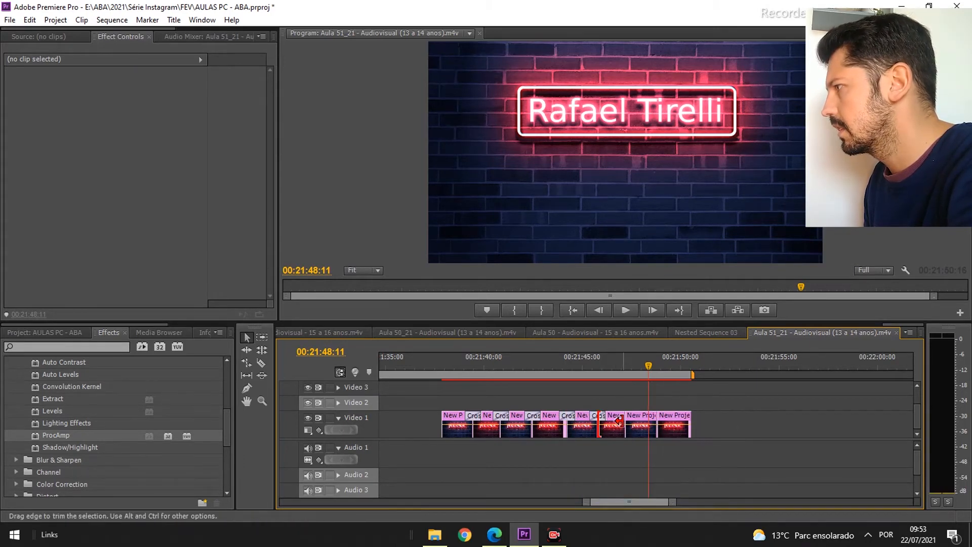
{"action": "right_click", "coordinate": [625, 419]}
{"action": "left_click", "coordinate": [653, 504]}
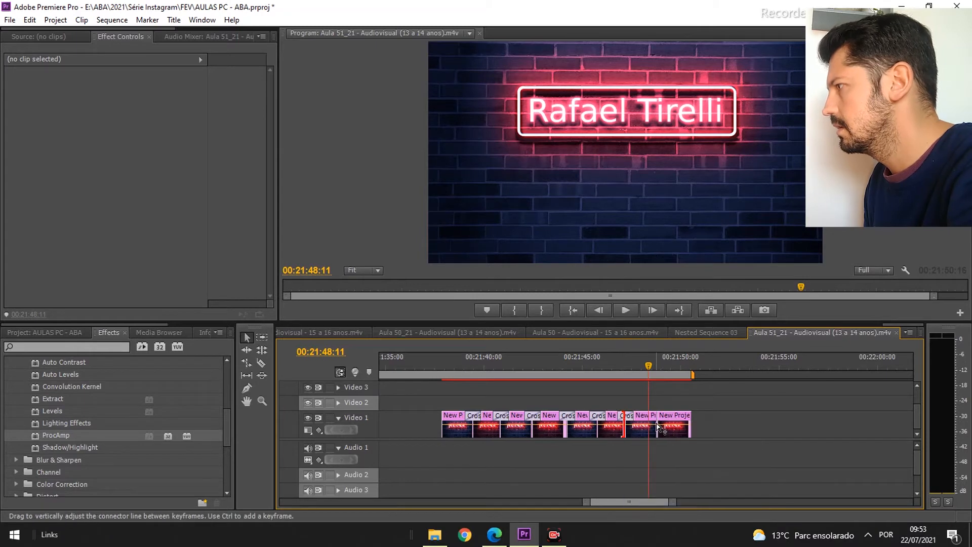
{"action": "right_click", "coordinate": [658, 425]}
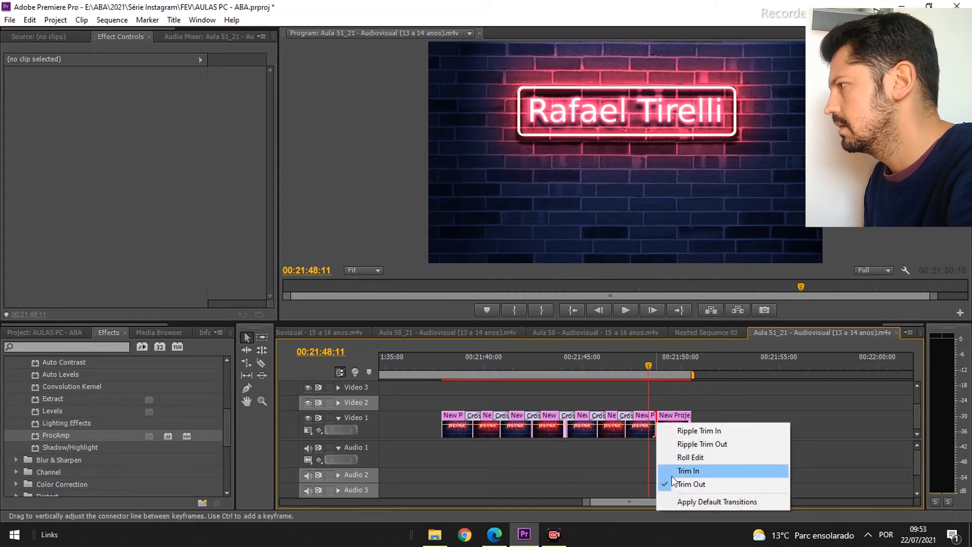
{"action": "left_click", "coordinate": [679, 499]}
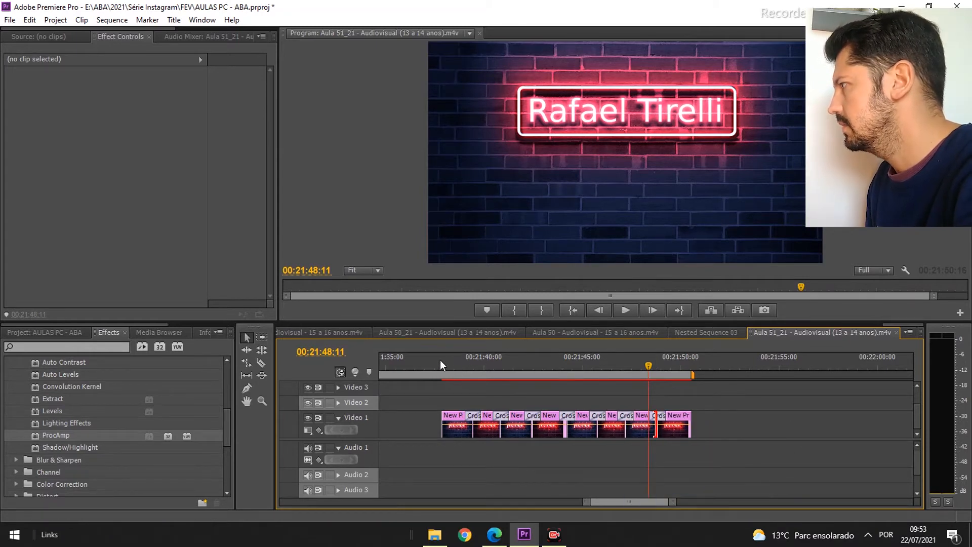
{"action": "left_click", "coordinate": [440, 360]}
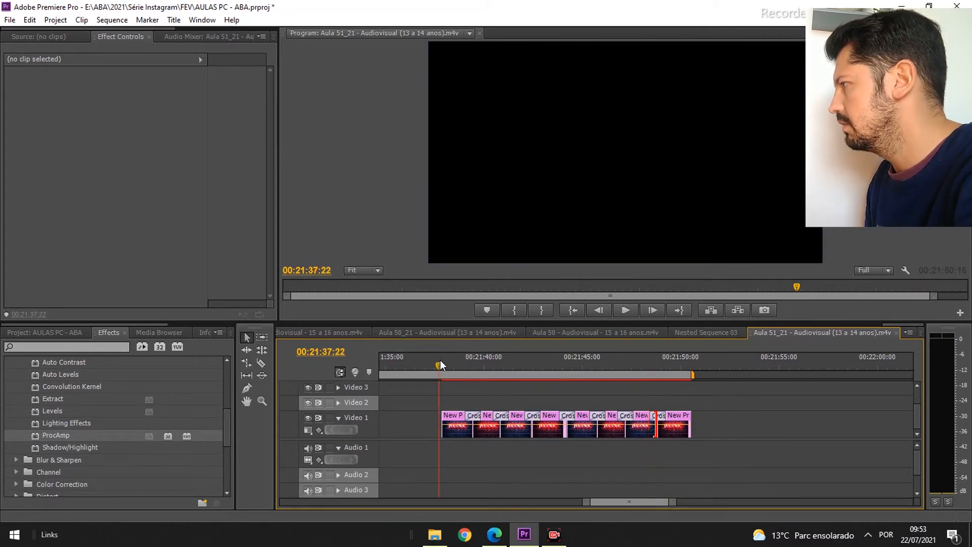
- Move the Smoke Green Screen Background HD clip on Video 2 to start with the neon clips and trim its end to match them
{"action": "key", "text": "space"}
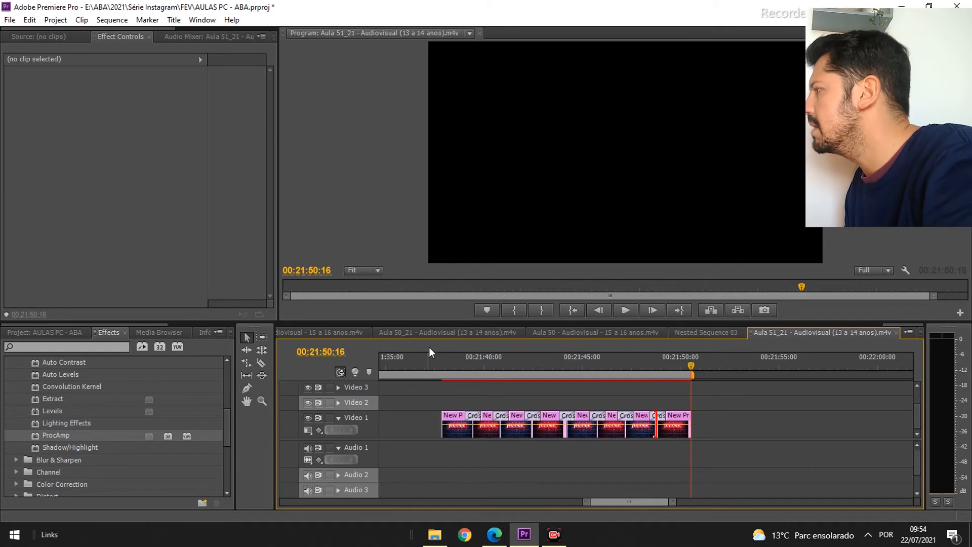
{"action": "left_click", "coordinate": [450, 355]}
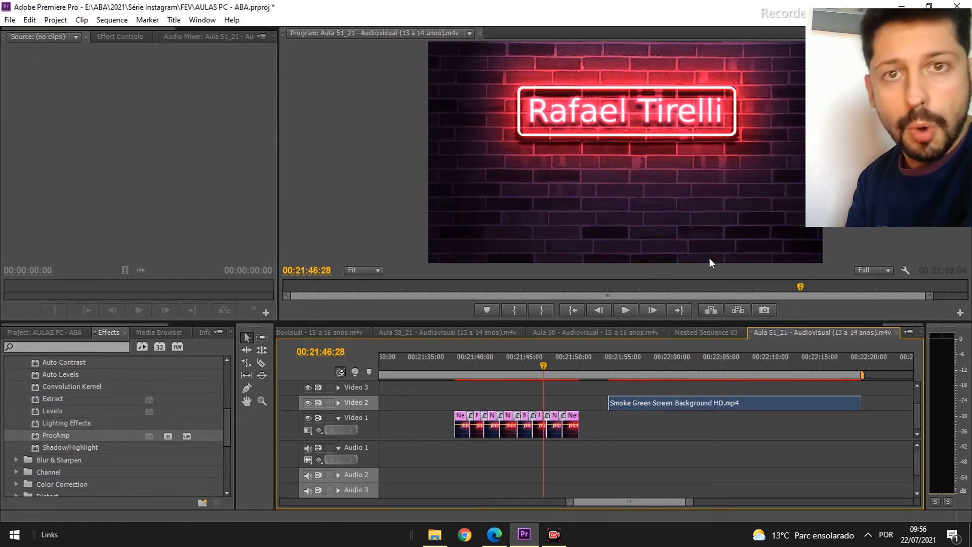
{"action": "left_click_drag", "start_coordinate": [631, 364], "coordinate": [758, 344]}
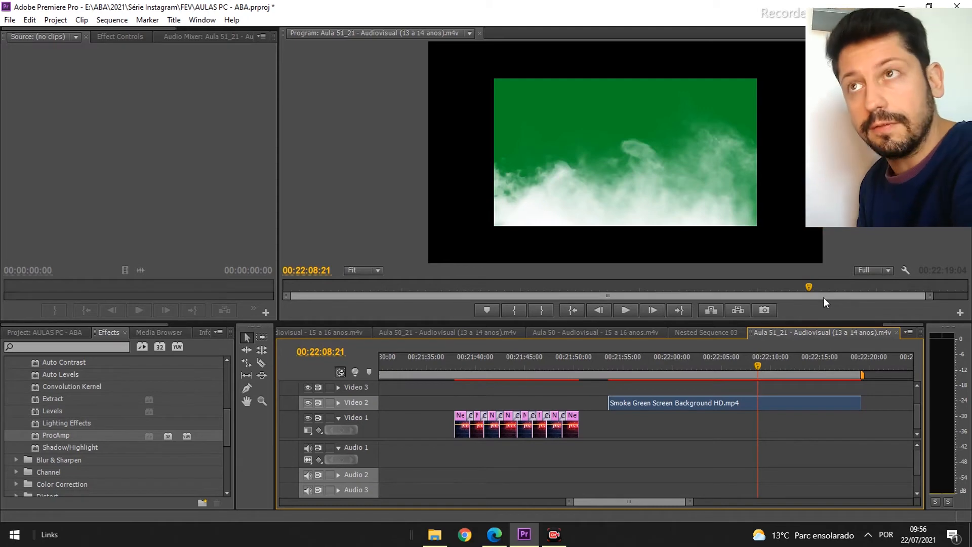
{"action": "left_click_drag", "start_coordinate": [643, 404], "coordinate": [484, 403]}
{"action": "left_click_drag", "start_coordinate": [708, 403], "coordinate": [581, 404]}
{"action": "left_click", "coordinate": [513, 366]}
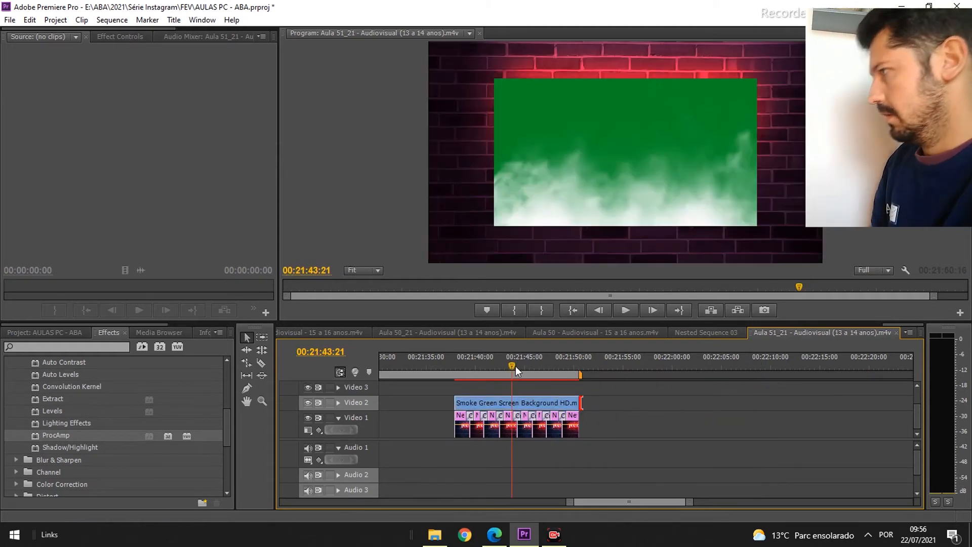
- Scale the smoke clip to frame size
{"action": "right_click", "coordinate": [535, 402]}
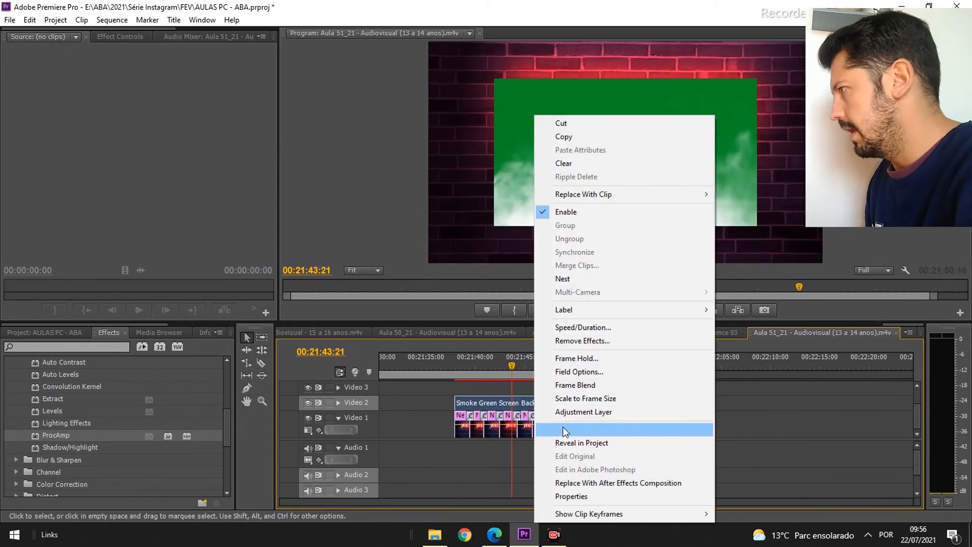
{"action": "left_click", "coordinate": [595, 399]}
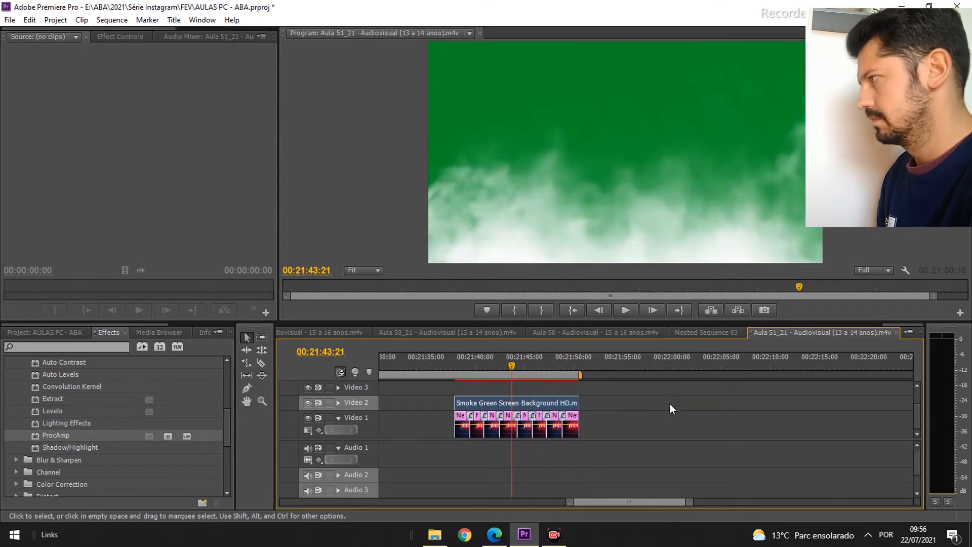
- Search the effects for ultra, apply Ultra Key to the smoke clip, and sample the green background as its key color
{"action": "left_click", "coordinate": [61, 346]}
{"action": "type", "text": "ultr"}
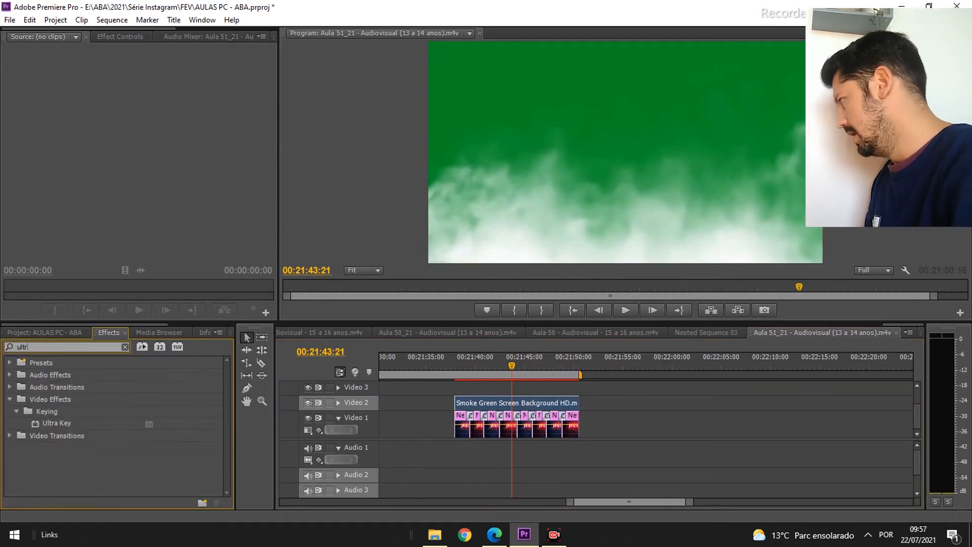
{"action": "type", "text": "a"}
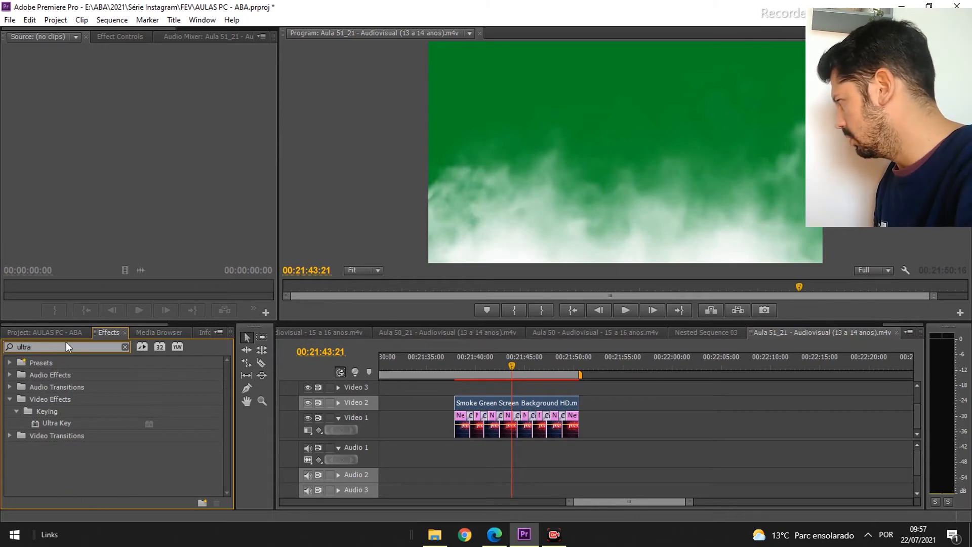
{"action": "left_click", "coordinate": [56, 422]}
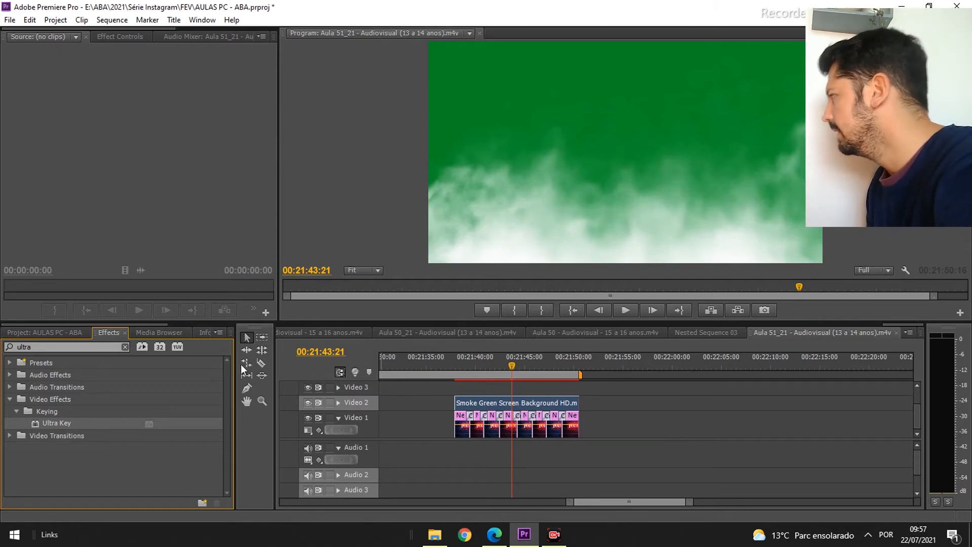
{"action": "left_click_drag", "start_coordinate": [50, 426], "coordinate": [495, 403]}
{"action": "left_click", "coordinate": [486, 355]}
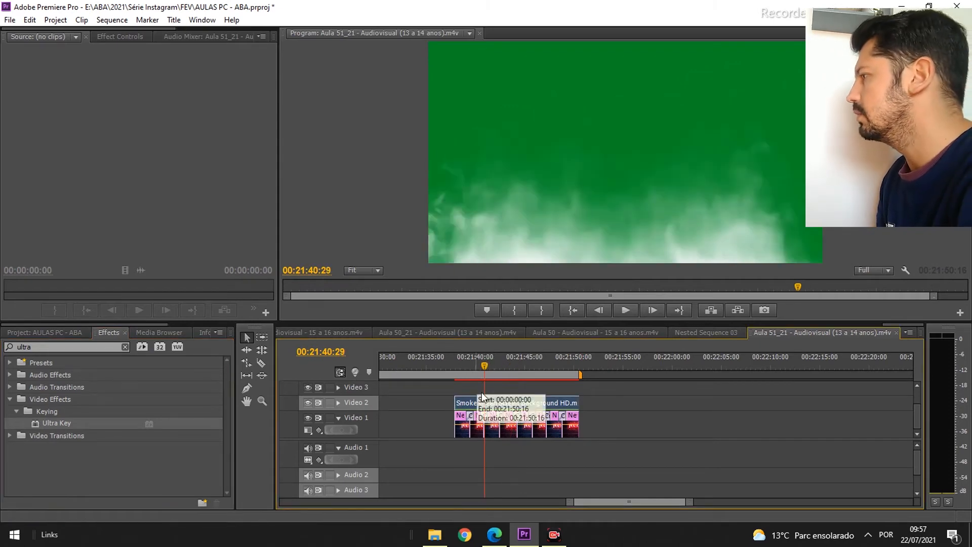
{"action": "left_click", "coordinate": [116, 36]}
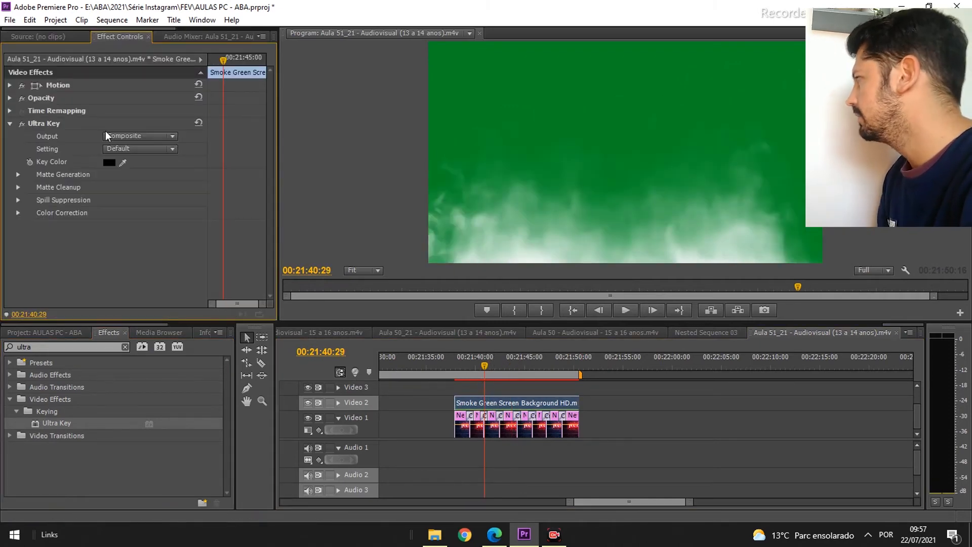
{"action": "left_click_drag", "start_coordinate": [125, 161], "coordinate": [602, 98]}
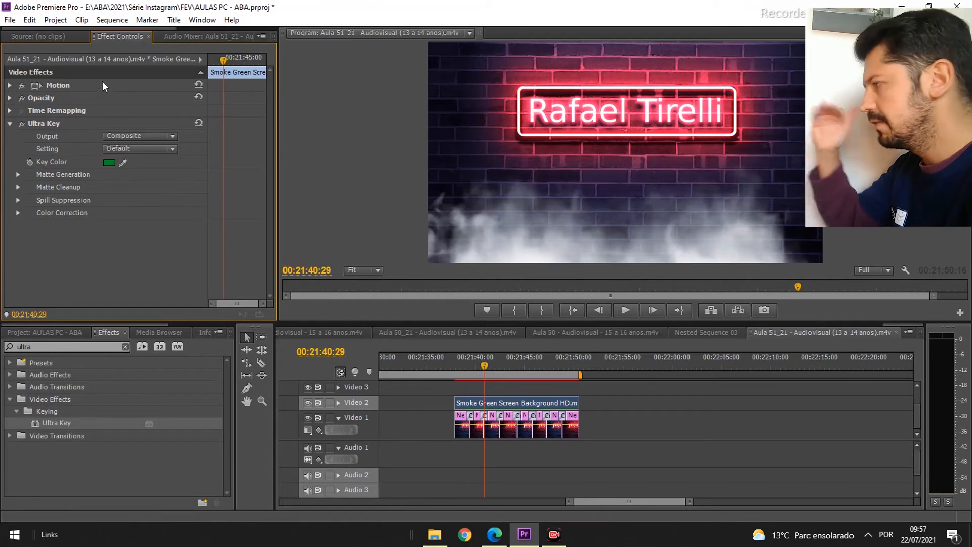
- Compare the Ultra Key setting presets and set the setting to Relaxed
{"action": "left_click", "coordinate": [139, 148]}
{"action": "left_click", "coordinate": [157, 177]}
{"action": "left_click", "coordinate": [154, 148]}
{"action": "left_click", "coordinate": [140, 190]}
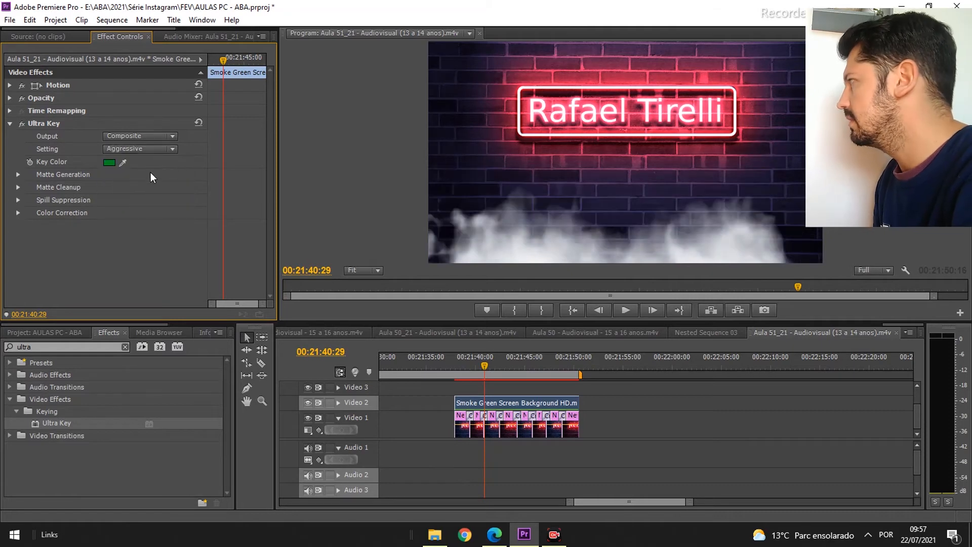
{"action": "left_click", "coordinate": [146, 150]}
{"action": "left_click", "coordinate": [127, 202]}
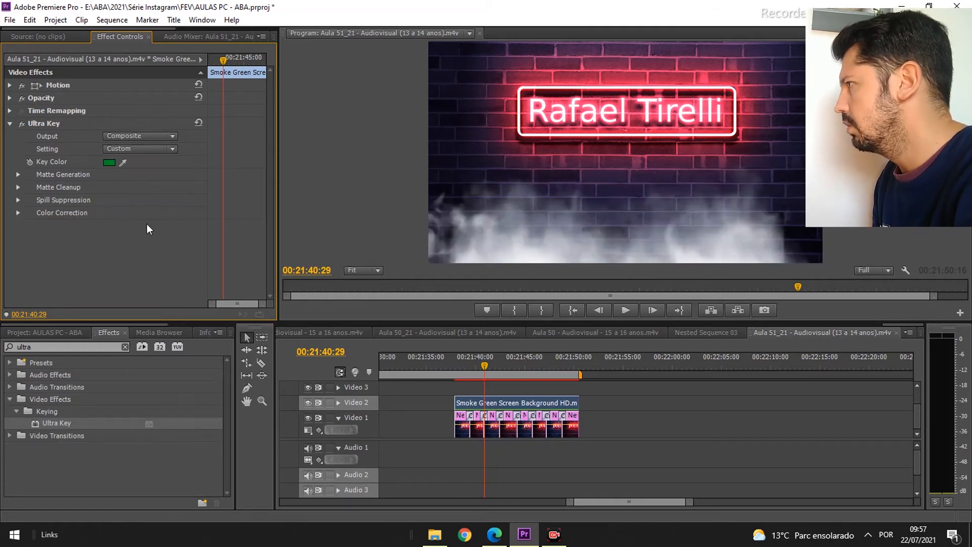
{"action": "left_click", "coordinate": [133, 150]}
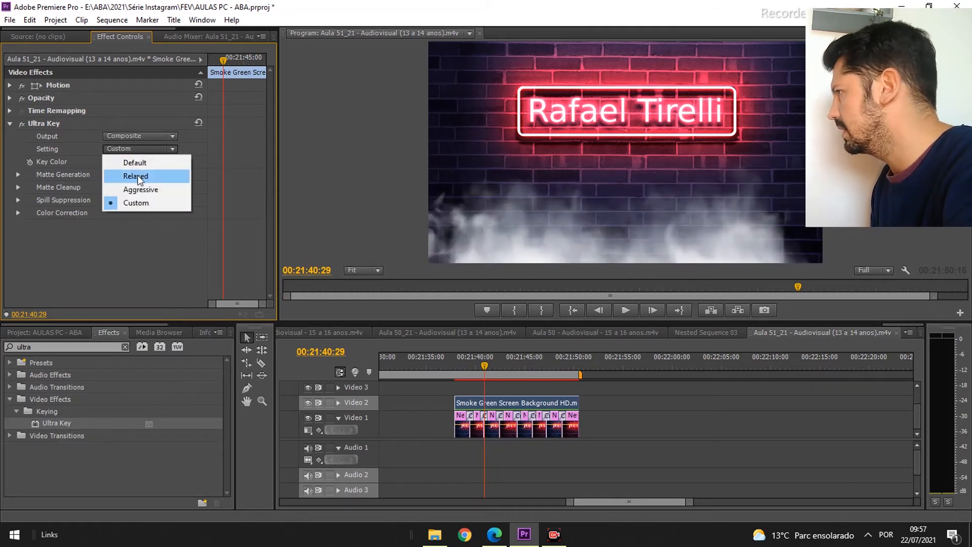
{"action": "left_click", "coordinate": [139, 174]}
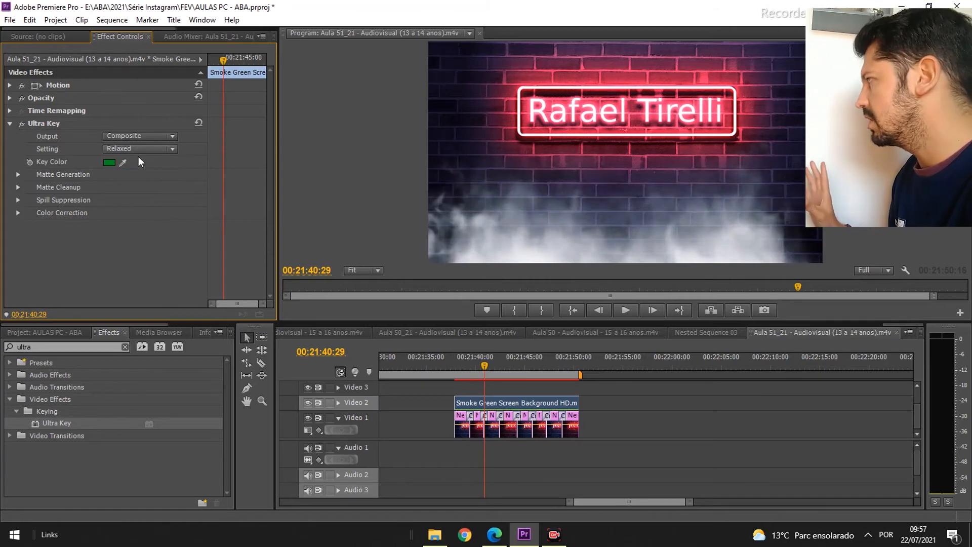
{"action": "left_click", "coordinate": [139, 149]}
{"action": "left_click", "coordinate": [136, 188]}
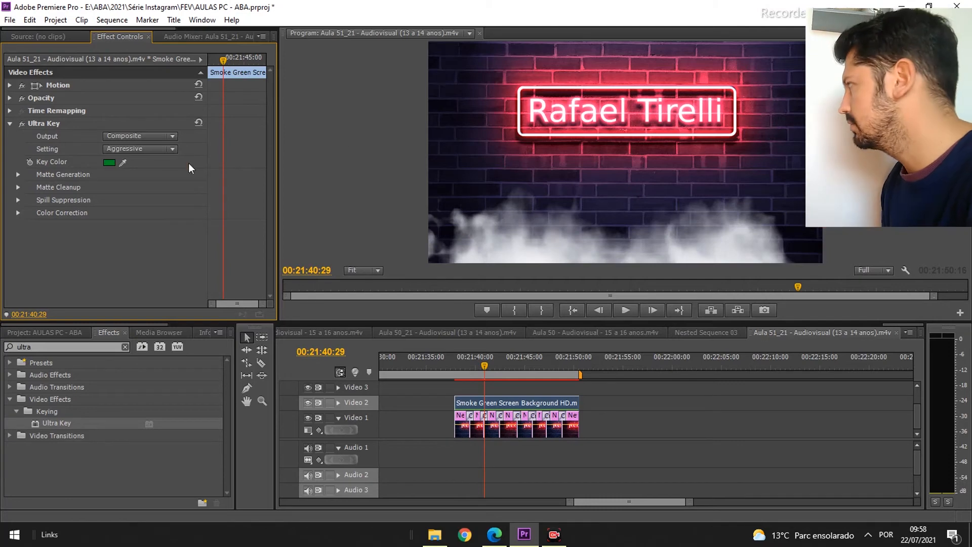
{"action": "left_click", "coordinate": [151, 149]}
{"action": "left_click", "coordinate": [144, 177]}
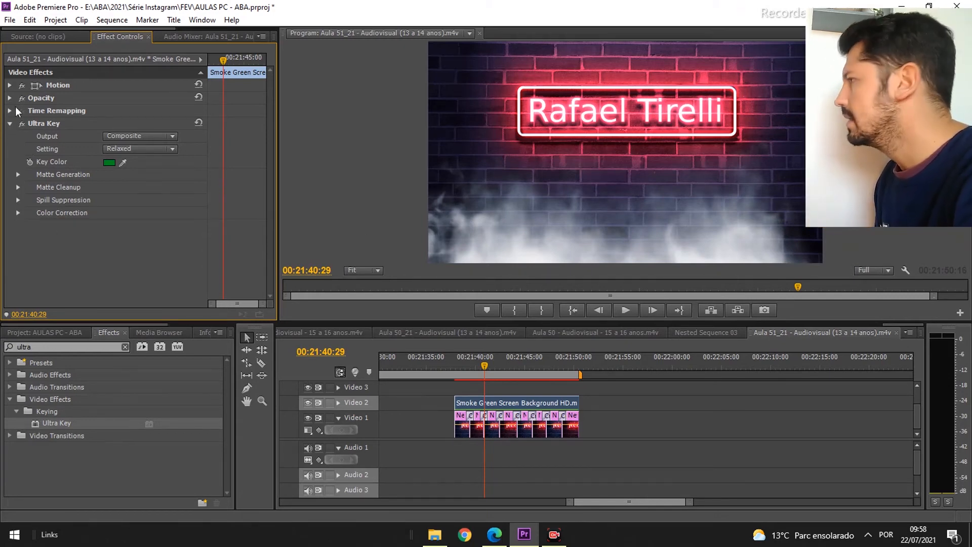
- Lower the smoke clip's opacity to 39%
{"action": "left_click", "coordinate": [458, 369]}
{"action": "left_click_drag", "start_coordinate": [458, 369], "coordinate": [541, 370]}
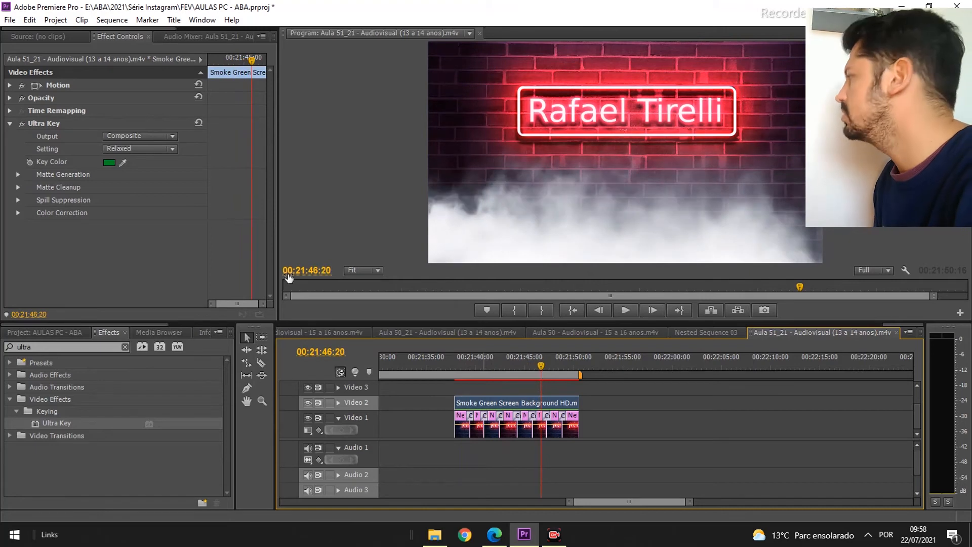
{"action": "left_click", "coordinate": [15, 103]}
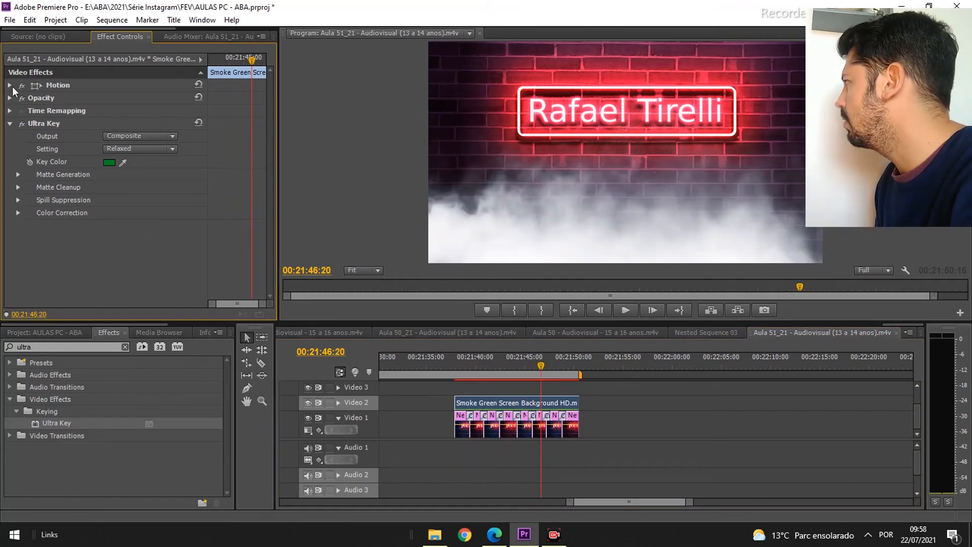
{"action": "left_click", "coordinate": [10, 85]}
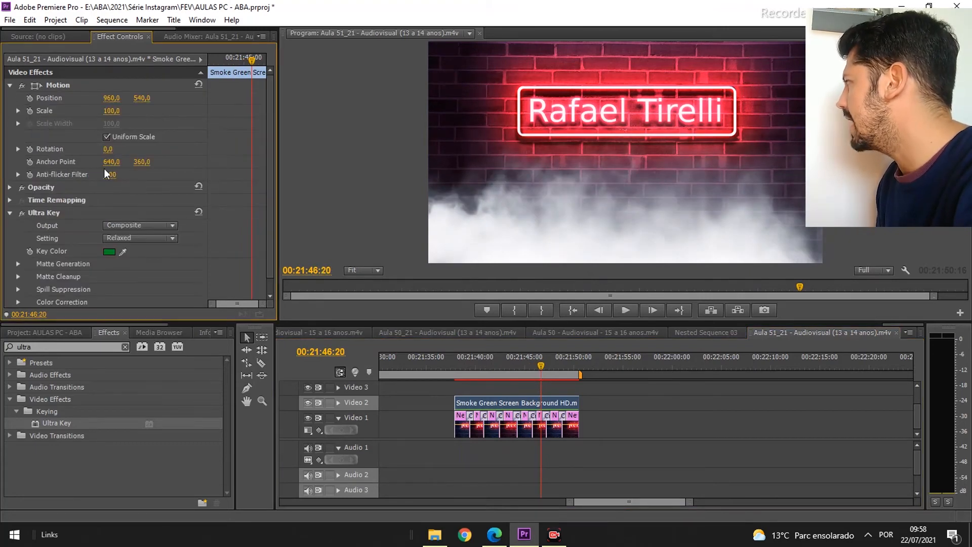
{"action": "left_click", "coordinate": [12, 187]}
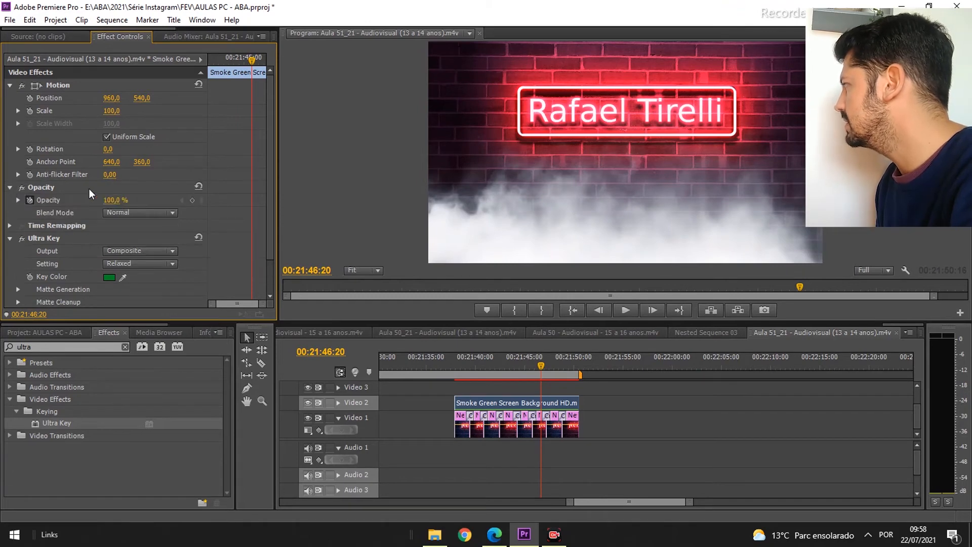
{"action": "left_click_drag", "start_coordinate": [113, 203], "coordinate": [82, 202]}
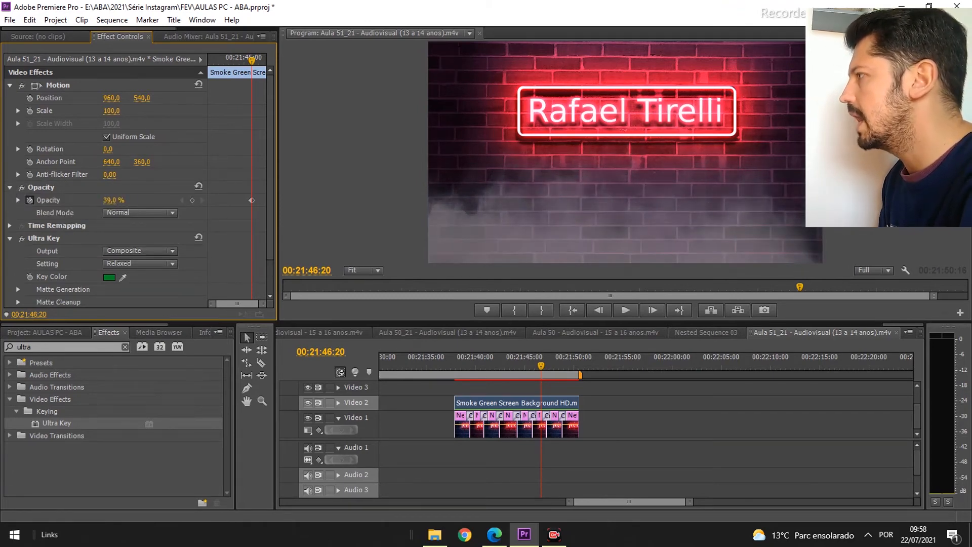
- Play back the neon sequence with the smoke overlay from its start
{"action": "left_click", "coordinate": [456, 364]}
{"action": "key", "text": "space"}
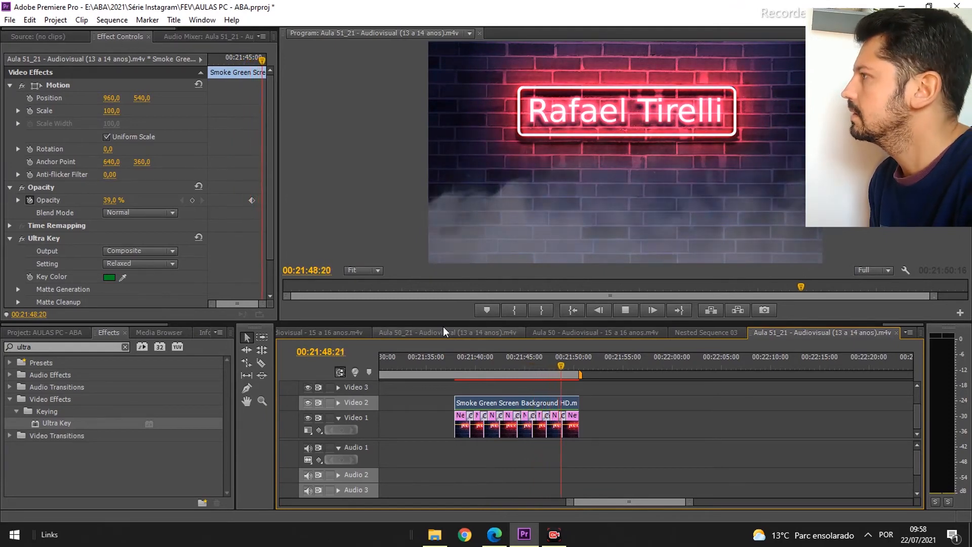
{"action": "key", "text": "space"}
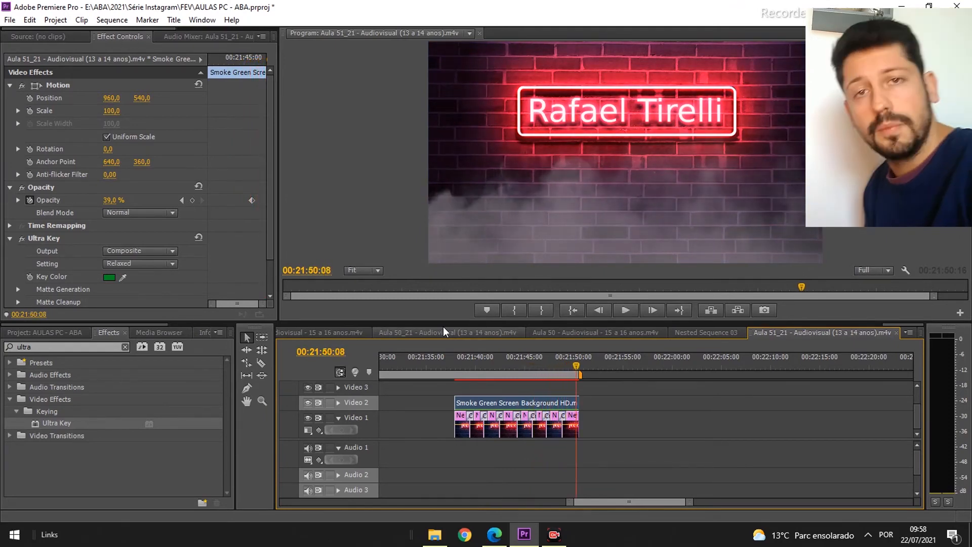